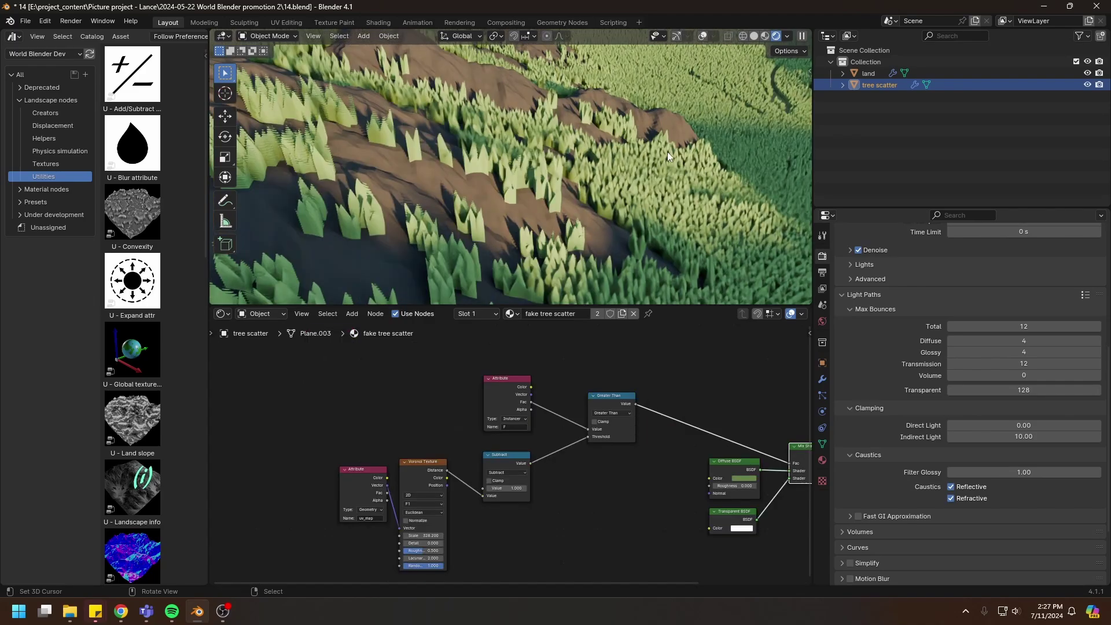
# Step: Add the MU - Landscape material utility node from the asset library to the fake tree scatter material, below the Subtract node
pyautogui.moveTo(668, 152); pyautogui.dragTo(522, 238, button='middle')
pyautogui.scroll(1, 509, 396)
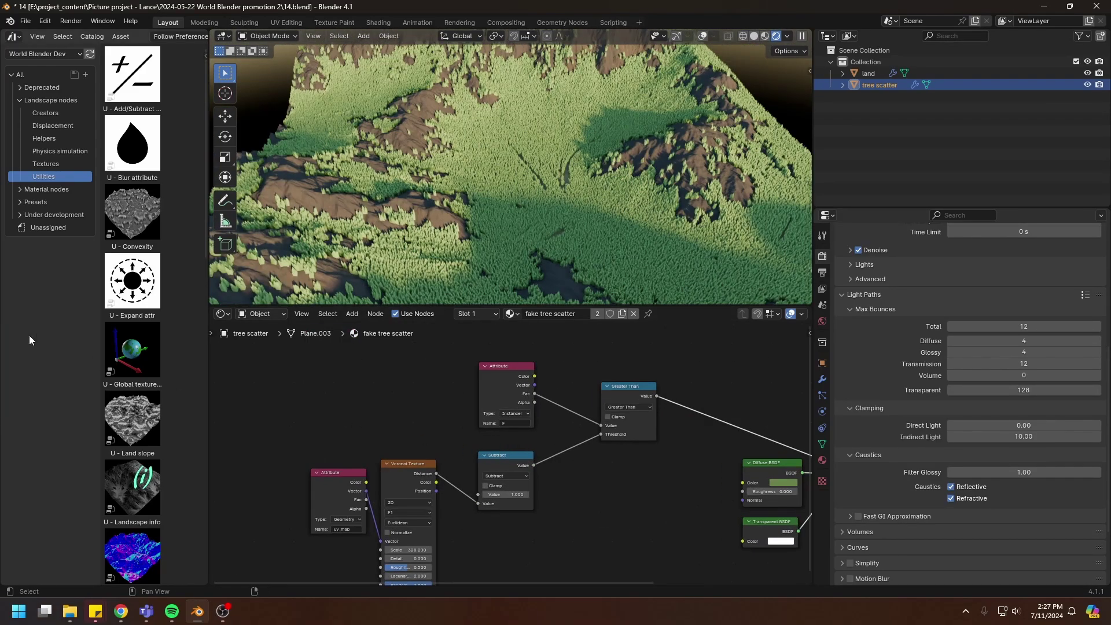
pyautogui.click(20, 189)
pyautogui.click(46, 239)
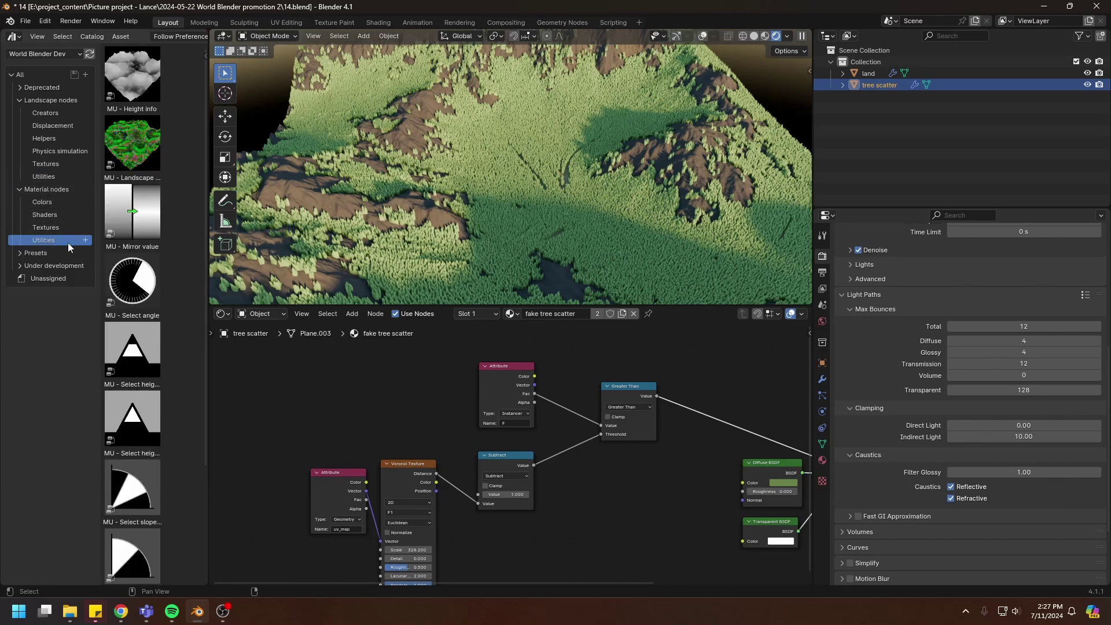
pyautogui.moveTo(127, 146); pyautogui.dragTo(568, 514)
pyautogui.moveTo(599, 487); pyautogui.dragTo(457, 324, button='middle')
pyautogui.scroll(3, 505, 422)
pyautogui.moveTo(506, 422); pyautogui.dragTo(543, 498, button='middle')
pyautogui.moveTo(403, 412); pyautogui.dragTo(286, 438)
# Step: Preview the landscape node's outputs in turn on the tree scatter, ending on Flow
pyautogui.keyDown('ctrl'); pyautogui.keyDown('shift'); pyautogui.click(328, 446); pyautogui.keyUp('shift'); pyautogui.keyUp('ctrl')
pyautogui.keyDown('ctrl'); pyautogui.keyDown('shift'); pyautogui.click(329, 445); pyautogui.keyUp('shift'); pyautogui.keyUp('ctrl')
pyautogui.keyDown('ctrl'); pyautogui.keyDown('shift'); pyautogui.click(329, 446); pyautogui.keyUp('shift'); pyautogui.keyUp('ctrl')
pyautogui.keyDown('ctrl'); pyautogui.keyDown('shift'); pyautogui.click(329, 446); pyautogui.keyUp('shift'); pyautogui.keyUp('ctrl')
pyautogui.keyDown('ctrl'); pyautogui.keyDown('shift'); pyautogui.click(329, 446); pyautogui.keyUp('shift'); pyautogui.keyUp('ctrl')
pyautogui.moveTo(547, 237); pyautogui.dragTo(467, 175, button='middle')
pyautogui.moveTo(691, 458); pyautogui.dragTo(610, 493, button='middle')
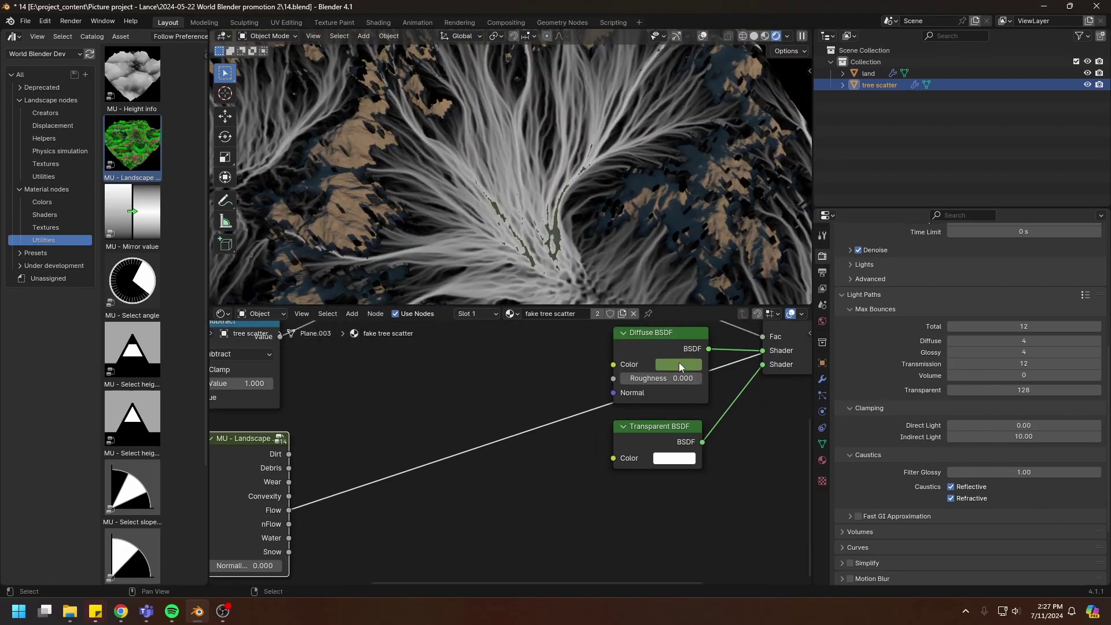
# Step: Add an RGB node holding the Diffuse BSDF's green colour and place it below the landscape node
pyautogui.hotkey('shift', 'a')
pyautogui.moveTo(405, 377)
pyautogui.click(485, 308)
pyautogui.click(455, 404)
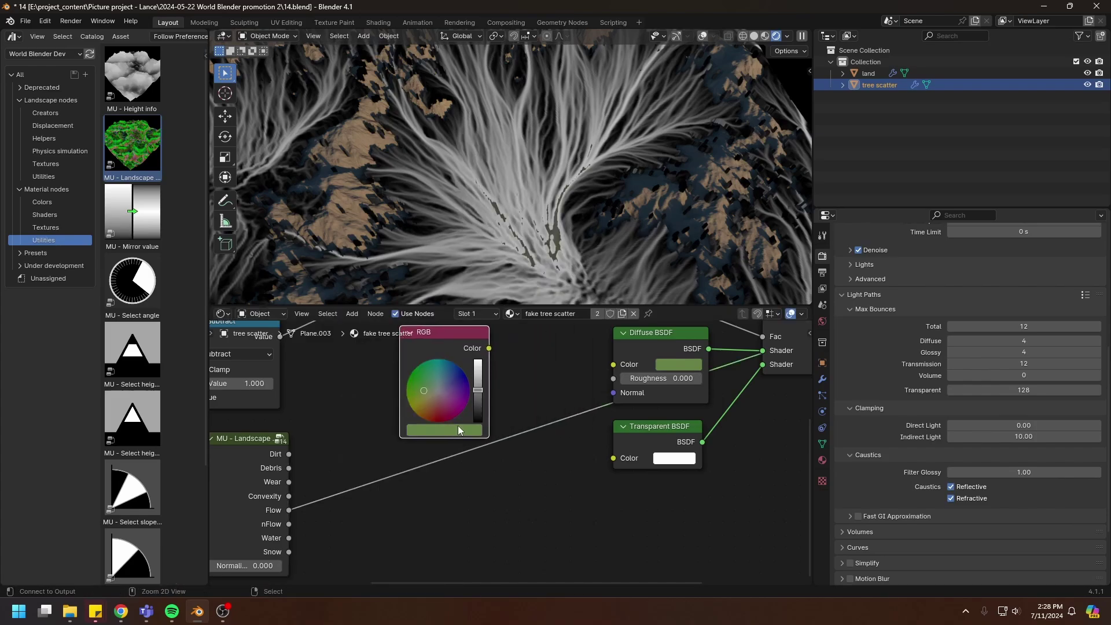
pyautogui.scroll(-1, 503, 395)
pyautogui.click(348, 584)
pyautogui.scroll(2, 446, 526)
# Step: Add an RGB Curves node beside the landscape and RGB nodes
pyautogui.hotkey('shift', 'a')
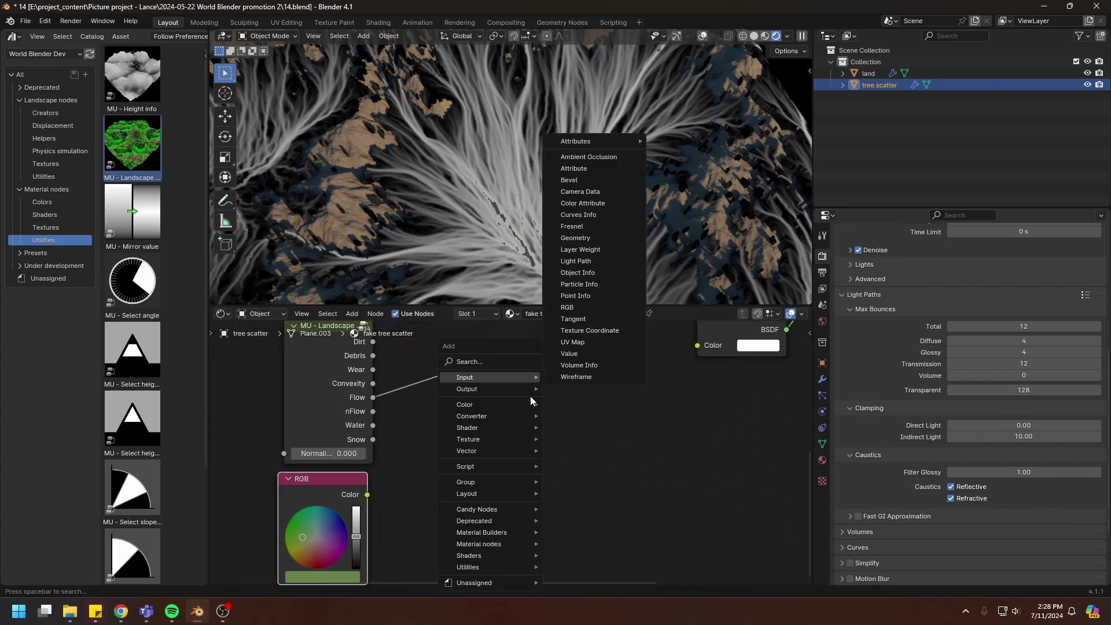
pyautogui.moveTo(488, 430)
pyautogui.moveTo(483, 404)
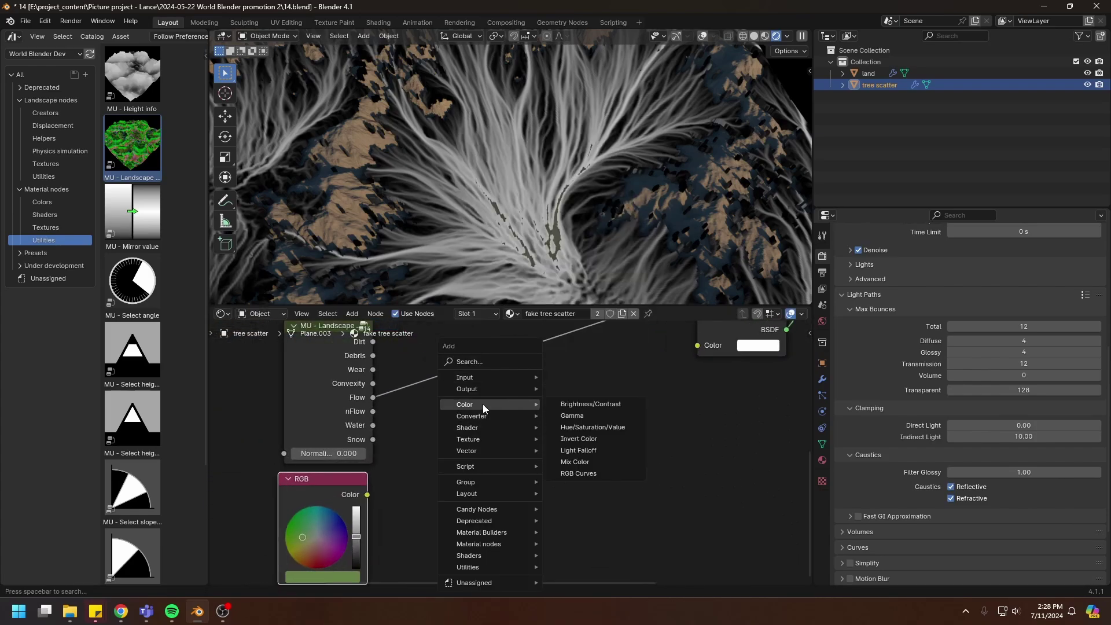
pyautogui.click(593, 474)
pyautogui.click(537, 394)
pyautogui.moveTo(416, 491); pyautogui.dragTo(419, 410, button='middle')
pyautogui.scroll(1, 419, 410)
# Step: Connect the RGB colour to RGB Curves' Color and the landscape node's Flow to its Fac, and preview the curves node
pyautogui.moveTo(369, 414); pyautogui.dragTo(541, 511)
pyautogui.press('g')
pyautogui.click(473, 457)
pyautogui.moveTo(472, 457); pyautogui.dragTo(393, 528, button='middle')
pyautogui.moveTo(567, 388); pyautogui.dragTo(518, 369)
pyautogui.moveTo(296, 381); pyautogui.dragTo(421, 546)
pyautogui.moveTo(593, 412); pyautogui.dragTo(583, 426, button='middle')
pyautogui.keyDown('ctrl'); pyautogui.keyDown('shift'); pyautogui.click(549, 401); pyautogui.keyUp('shift'); pyautogui.keyUp('ctrl')
# Step: Bend the combined RGB curve down through 0.5090, 0.2062 and lower its end point to 0.9437
pyautogui.moveTo(522, 476); pyautogui.dragTo(577, 391, button='middle')
pyautogui.scroll(1, 577, 391)
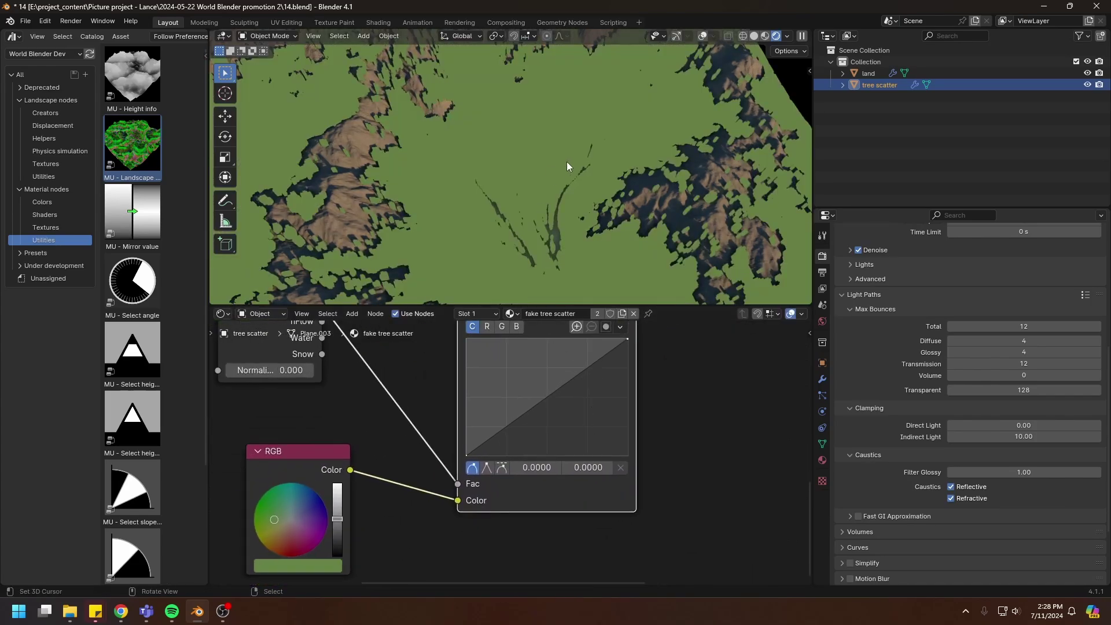
pyautogui.scroll(1, 549, 397)
pyautogui.moveTo(549, 397); pyautogui.dragTo(540, 374)
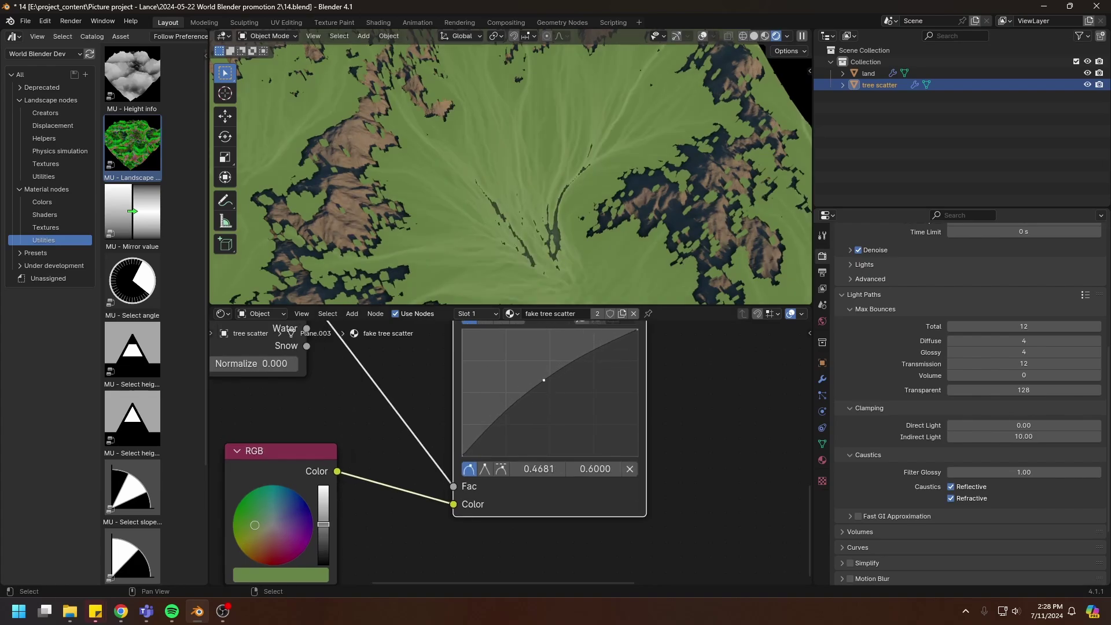
pyautogui.moveTo(513, 335); pyautogui.dragTo(508, 369, button='middle')
pyautogui.moveTo(539, 416); pyautogui.dragTo(547, 463)
pyautogui.click(497, 353)
pyautogui.click(484, 355)
pyautogui.click(514, 355)
pyautogui.click(466, 353)
pyautogui.scroll(-4, 548, 184)
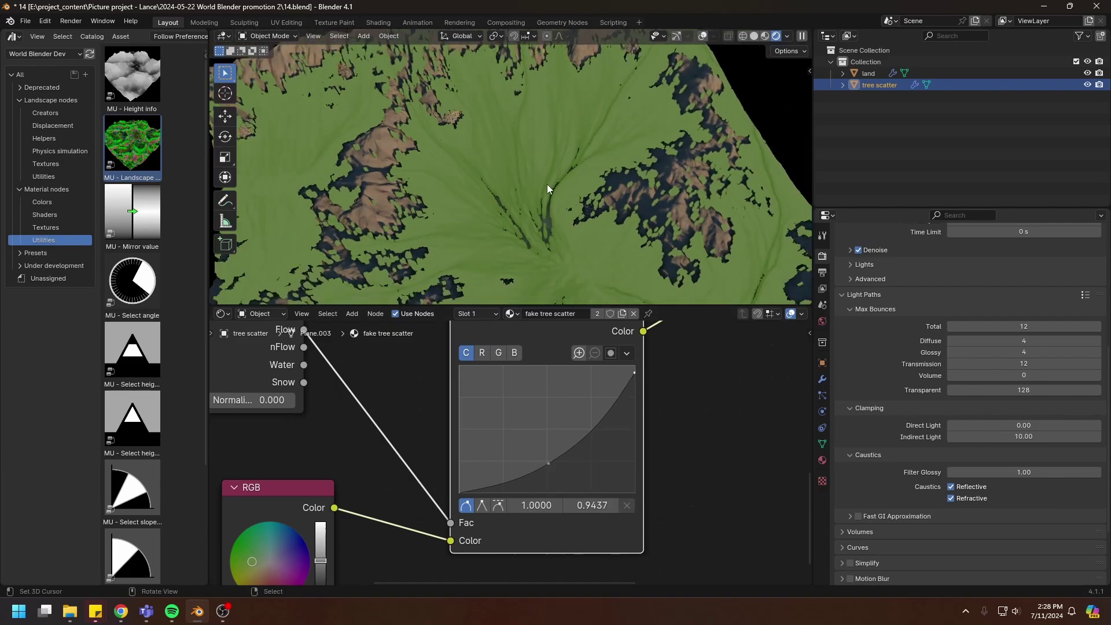
pyautogui.scroll(-2, 533, 461)
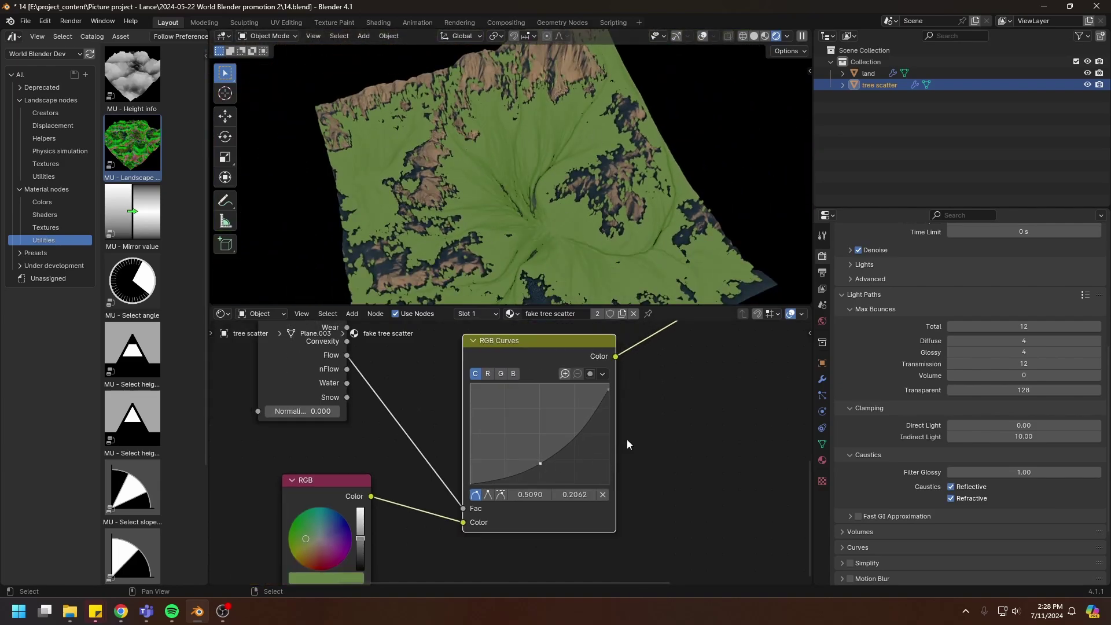
# Step: Drive the RGB Curves Fac from the landscape node's nFlow output instead of Flow
pyautogui.moveTo(350, 372); pyautogui.dragTo(365, 402, button='middle')
pyautogui.moveTo(365, 401); pyautogui.dragTo(477, 538)
pyautogui.scroll(5, 579, 154)
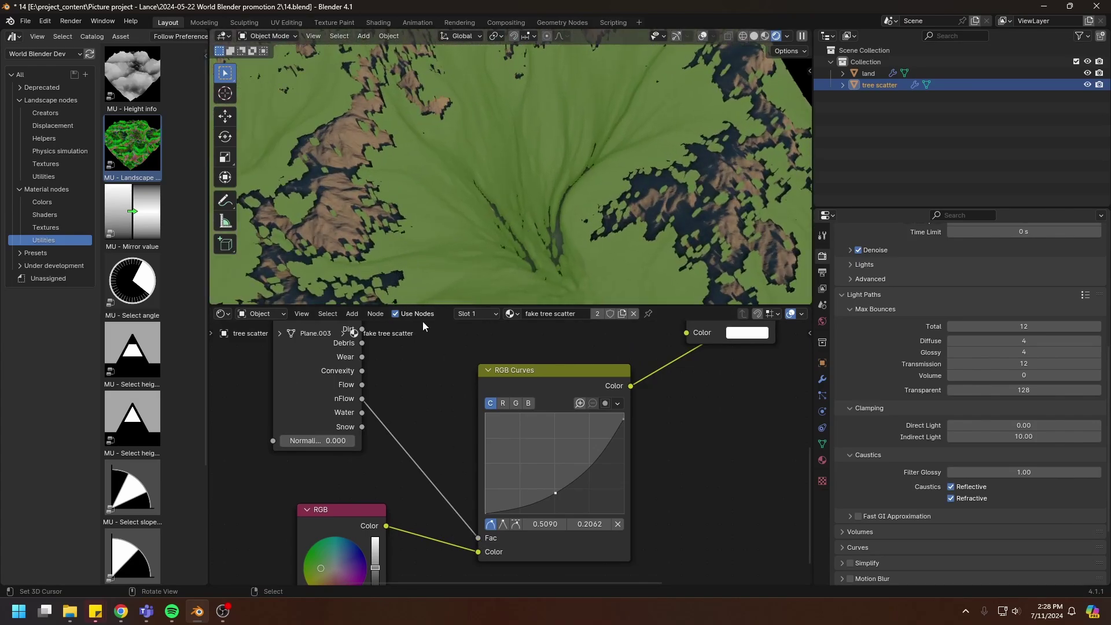
# Step: Connect the RGB Curves output to the Diffuse BSDF Color and show the Mix Shader as the material output again
pyautogui.scroll(-7, 521, 449)
pyautogui.moveTo(545, 454); pyautogui.dragTo(470, 522, button='middle')
pyautogui.moveTo(498, 470); pyautogui.dragTo(463, 427)
pyautogui.moveTo(474, 436); pyautogui.dragTo(542, 396)
pyautogui.click(568, 389)
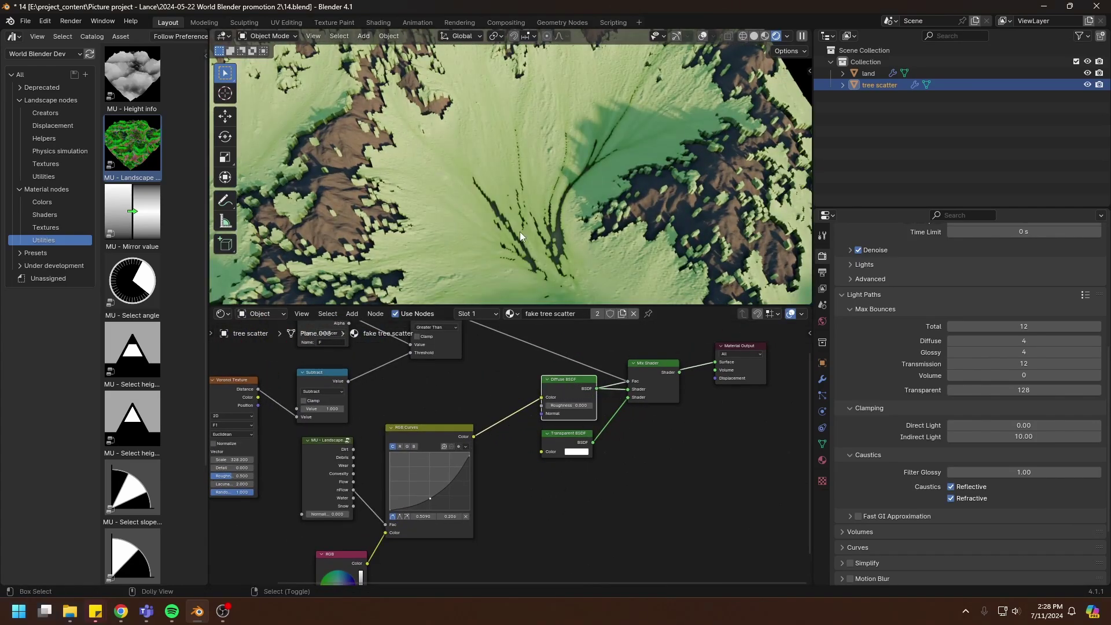
pyautogui.moveTo(649, 397); pyautogui.dragTo(597, 416, button='middle')
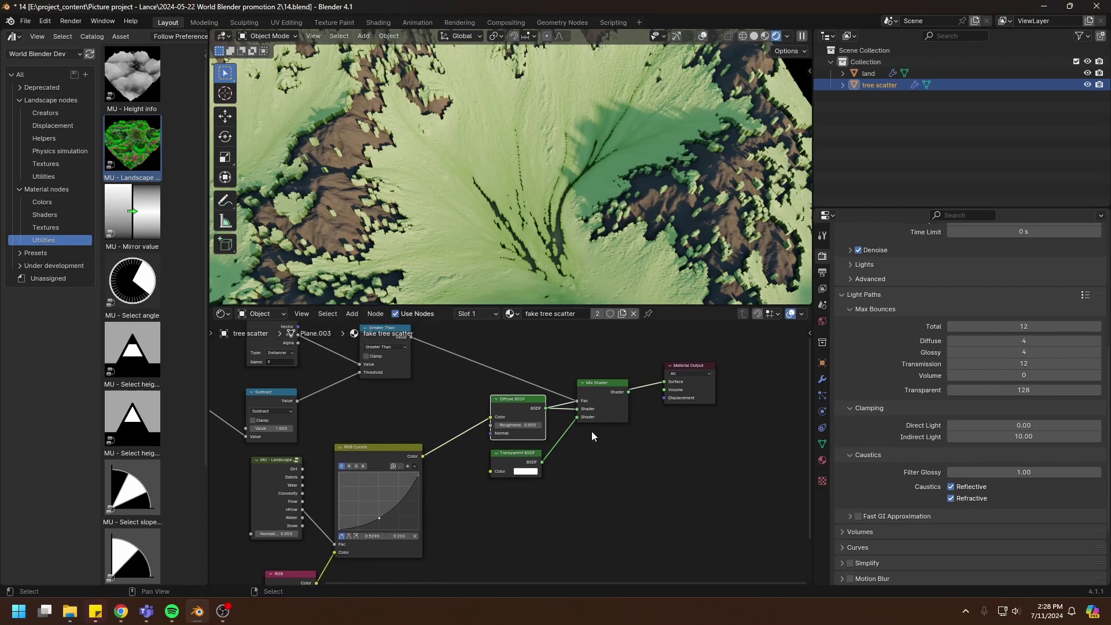
pyautogui.keyDown('ctrl'); pyautogui.keyDown('shift'); pyautogui.click(598, 415); pyautogui.keyUp('shift'); pyautogui.keyUp('ctrl')
pyautogui.moveTo(503, 149); pyautogui.dragTo(443, 173, button='middle')
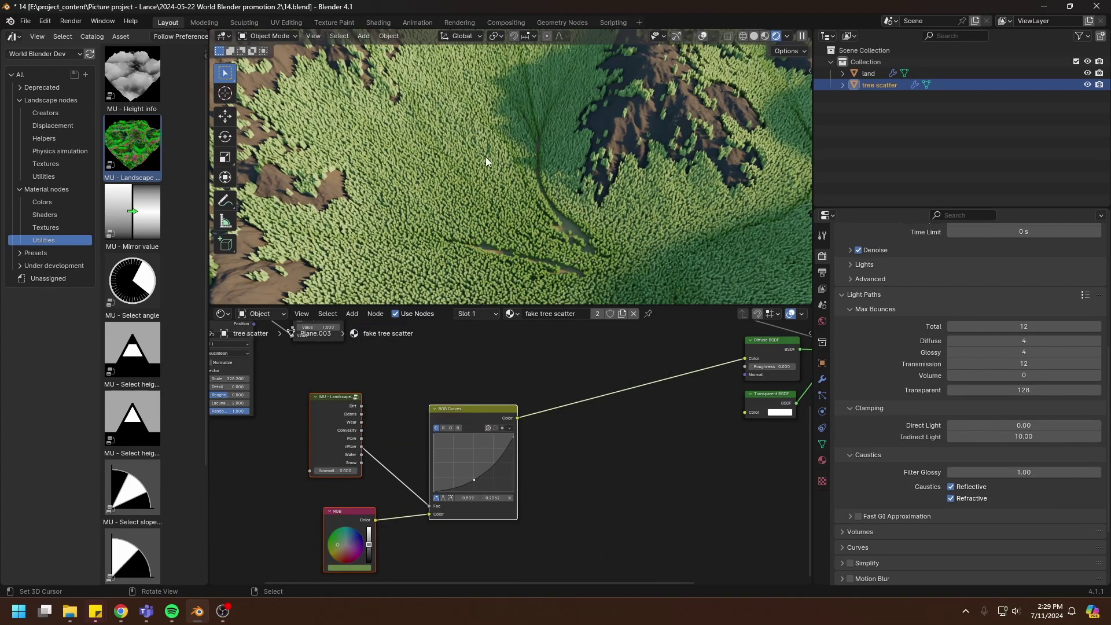
# Step: Move the landscape, RGB and RGB Curves nodes down, clear of the Voronoi Texture and Subtract nodes
pyautogui.click(336, 428)
pyautogui.press('g')
pyautogui.click(338, 453)
pyautogui.moveTo(293, 579); pyautogui.dragTo(534, 384)
pyautogui.scroll(-4, 531, 384)
pyautogui.moveTo(366, 470); pyautogui.dragTo(532, 389, button='middle')
pyautogui.press('g')
pyautogui.click(435, 477)
pyautogui.press('g')
pyautogui.click(522, 435)
# Step: Preview the Voronoi Texture's Color output on the tree scatter
pyautogui.scroll(-4, 471, 461)
pyautogui.moveTo(643, 359); pyautogui.dragTo(512, 474, button='middle')
pyautogui.scroll(6, 454, 441)
pyautogui.scroll(4, 504, 478)
pyautogui.keyDown('ctrl'); pyautogui.keyDown('shift'); pyautogui.click(483, 360); pyautogui.keyUp('shift'); pyautogui.keyUp('ctrl')
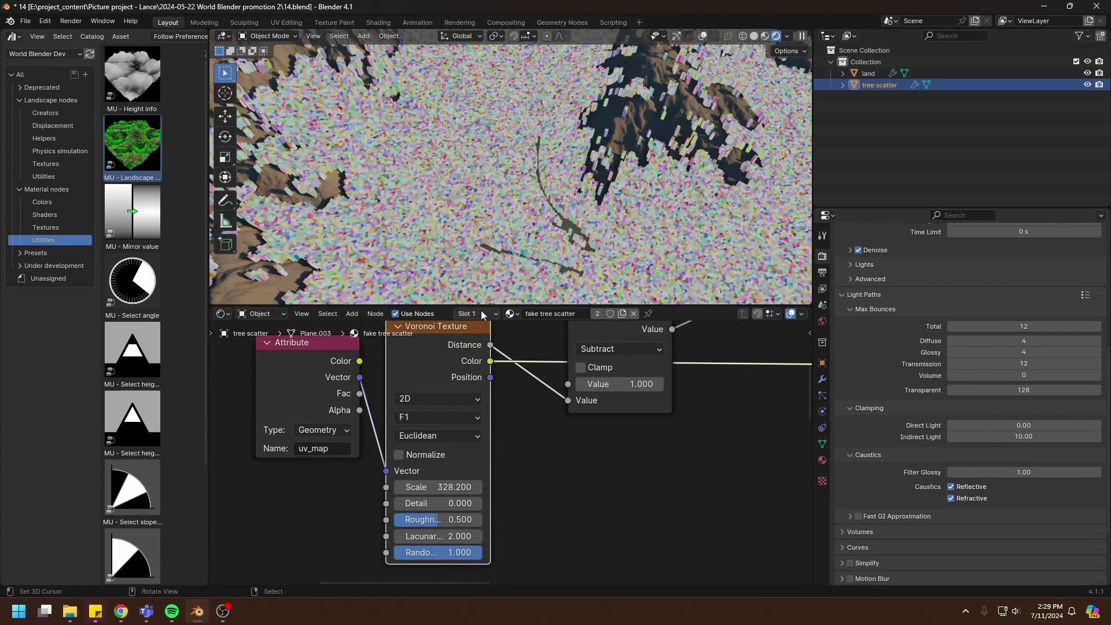
pyautogui.scroll(3, 470, 177)
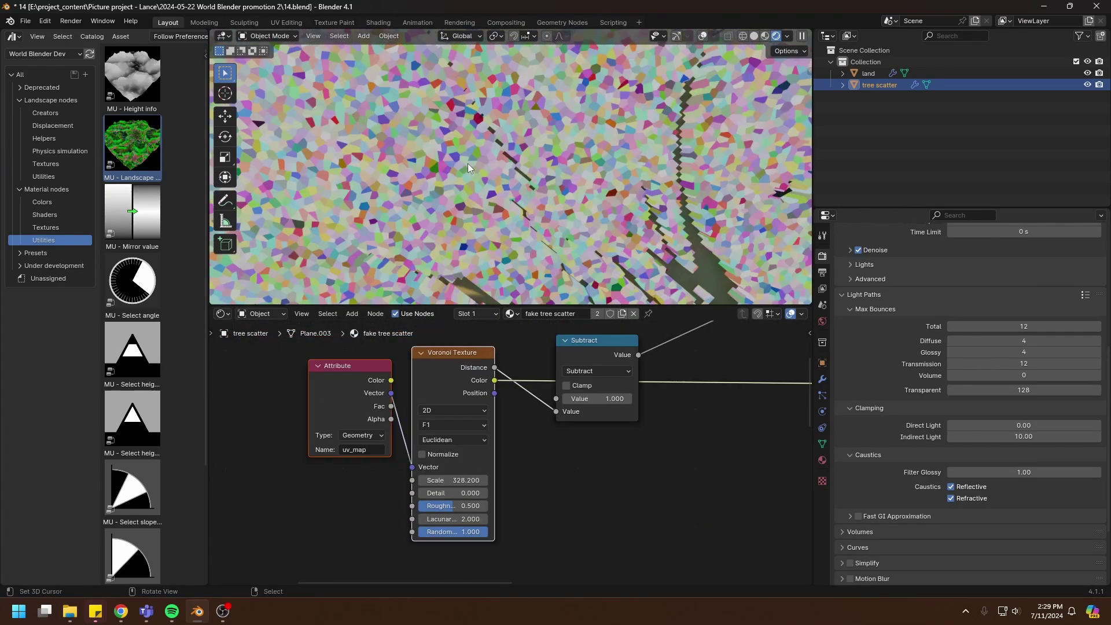
pyautogui.scroll(-2, 336, 474)
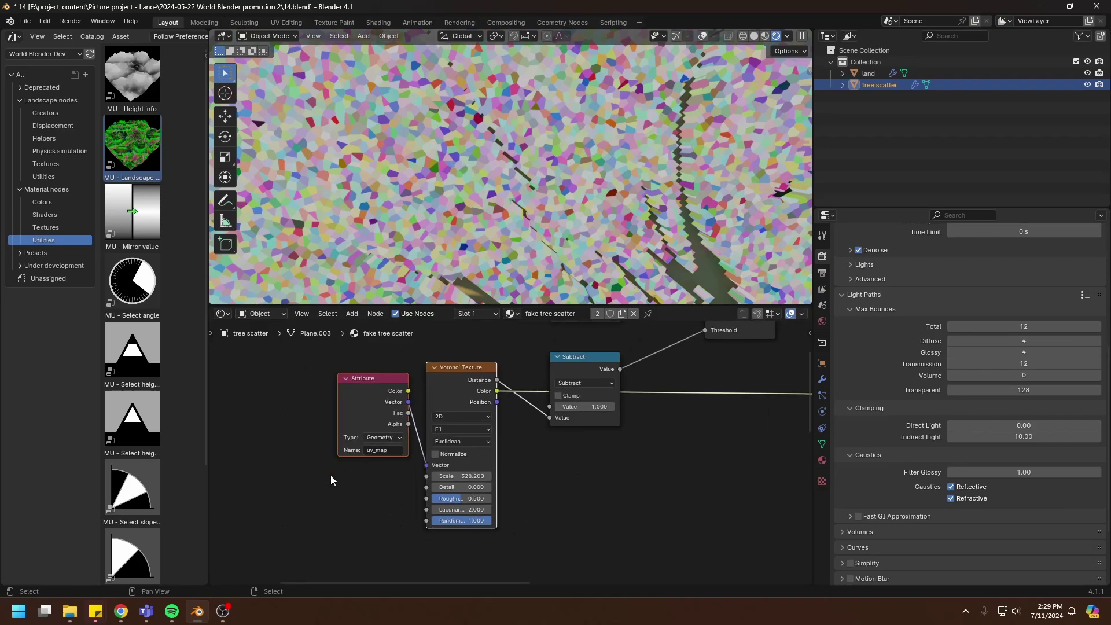
# Step: Move the uv_map Attribute and Voronoi Texture nodes away from the Subtract node to make room between them
pyautogui.moveTo(452, 393); pyautogui.dragTo(321, 446)
pyautogui.moveTo(321, 445); pyautogui.dragTo(304, 418, button='middle')
pyautogui.scroll(-1, 303, 418)
pyautogui.moveTo(555, 390)
pyautogui.mouseDown(button='middle')
pyautogui.moveTo(500, 354)
pyautogui.moveTo(537, 383)
pyautogui.mouseUp(button='middle')
pyautogui.click(457, 427)
# Step: Insert a Separate Color node in RGB mode on the Voronoi Texture's Color output
pyautogui.hotkey('shift', 'a')
pyautogui.moveTo(450, 415)
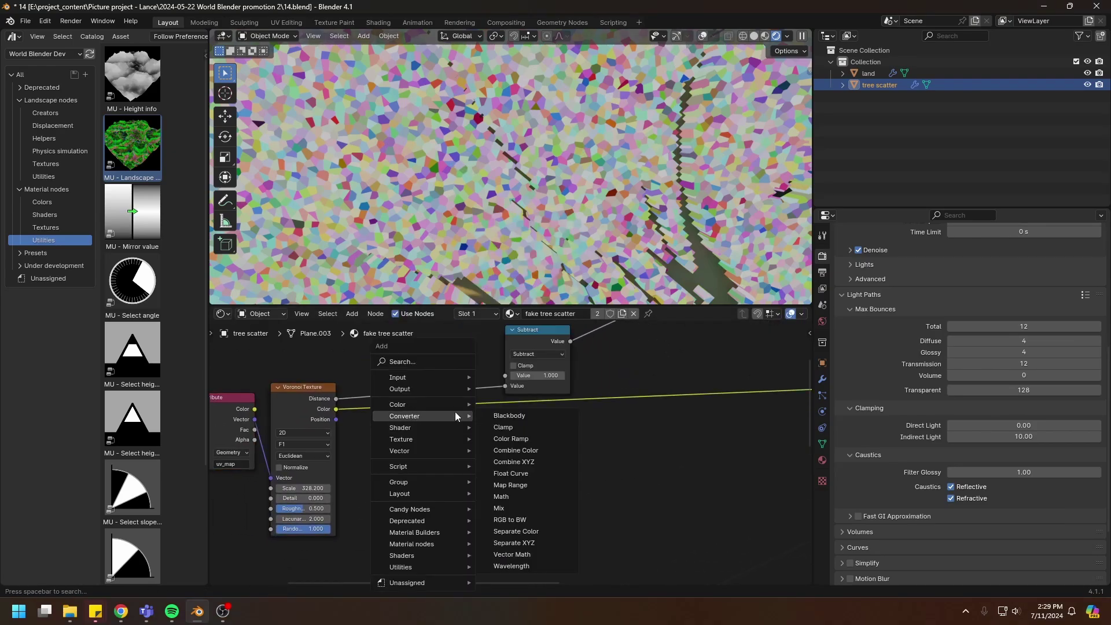
pyautogui.click(517, 531)
pyautogui.click(442, 422)
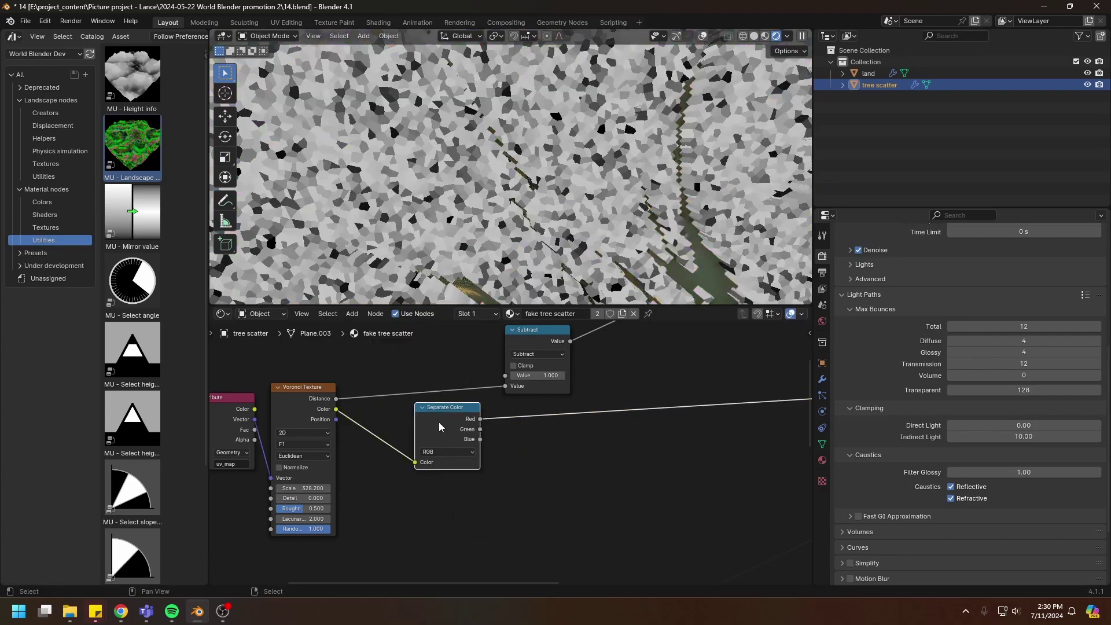
pyautogui.moveTo(446, 416); pyautogui.dragTo(440, 425)
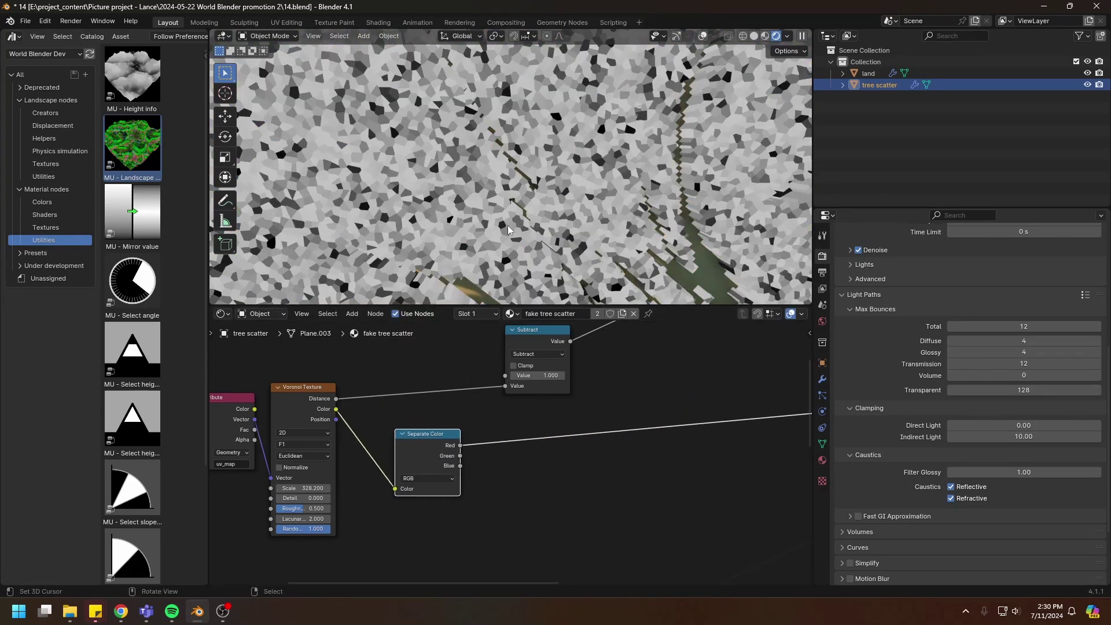
# Step: Insert a Hue/Saturation/Value node on the link between RGB Curves and the Diffuse BSDF Color
pyautogui.moveTo(455, 466); pyautogui.dragTo(401, 430, button='middle')
pyautogui.moveTo(555, 443); pyautogui.dragTo(487, 422, button='middle')
pyautogui.scroll(-5, 487, 422)
pyautogui.moveTo(458, 465); pyautogui.dragTo(511, 420, button='middle')
pyautogui.moveTo(370, 499); pyautogui.dragTo(438, 427, button='middle')
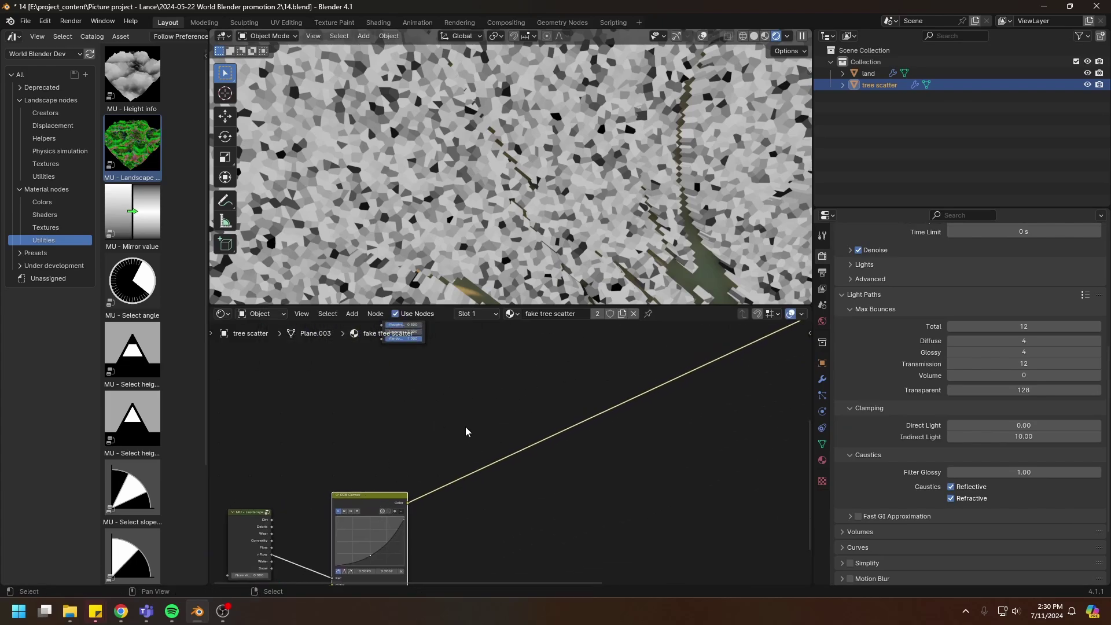
pyautogui.scroll(-1, 440, 437)
pyautogui.hotkey('shift', 'a')
pyautogui.moveTo(509, 371)
pyautogui.click(628, 390)
pyautogui.click(630, 357)
pyautogui.moveTo(641, 395); pyautogui.dragTo(611, 350)
# Step: Connect Separate Color's Red, Green and Blue outputs to Hue, Saturation and Value, and preview the Hue/Saturation/Value node
pyautogui.moveTo(611, 351); pyautogui.dragTo(517, 474, button='middle')
pyautogui.scroll(8, 517, 474)
pyautogui.moveTo(369, 389); pyautogui.dragTo(548, 432)
pyautogui.moveTo(370, 411); pyautogui.dragTo(546, 456)
pyautogui.moveTo(676, 422); pyautogui.dragTo(465, 408, button='middle')
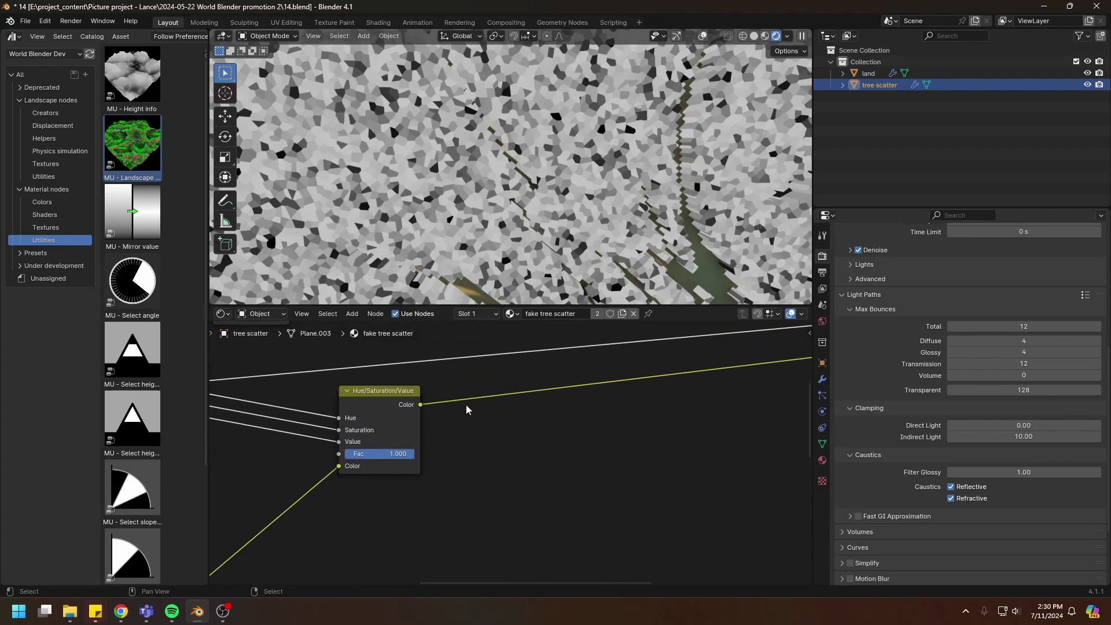
pyautogui.moveTo(399, 394); pyautogui.dragTo(582, 420)
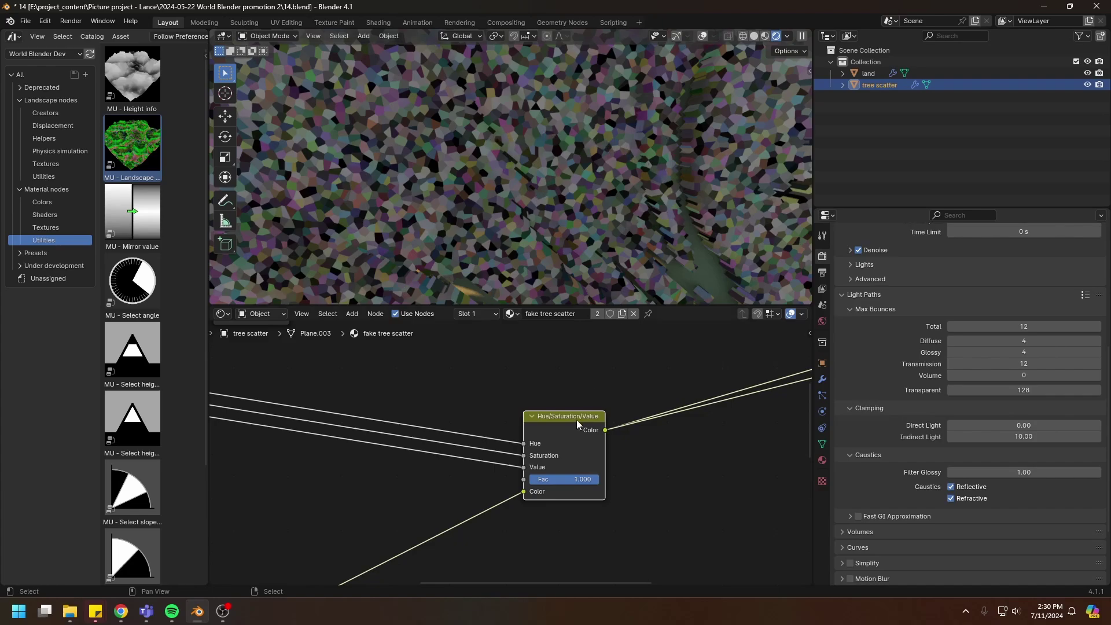
# Step: Insert a Map Range node on the link between Separate Color's Red output and the Hue input
pyautogui.moveTo(401, 421); pyautogui.dragTo(671, 420, button='middle')
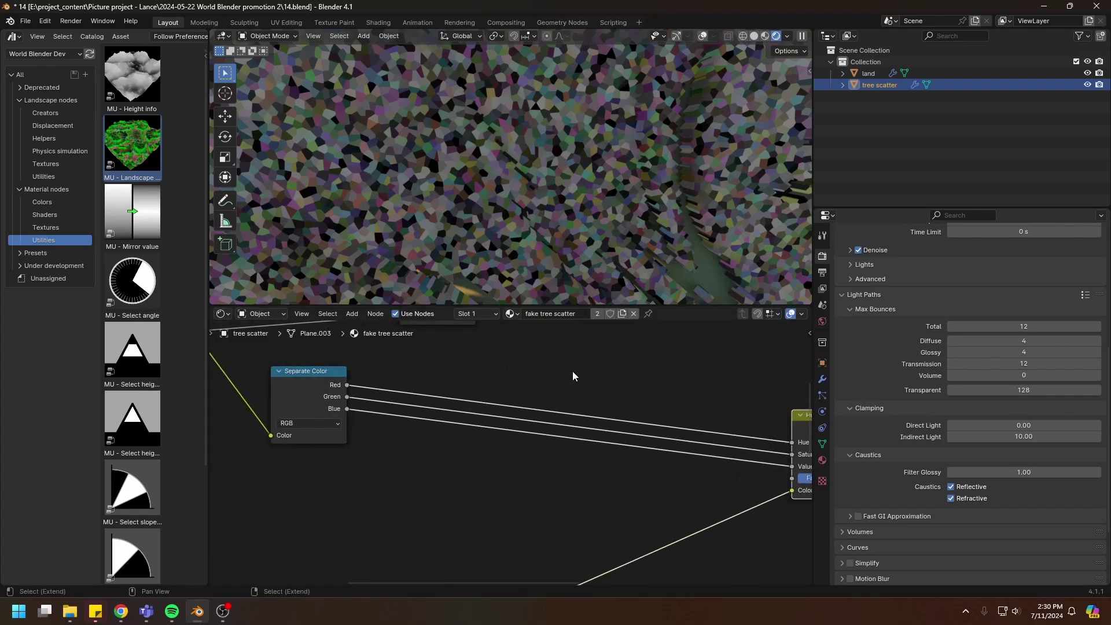
pyautogui.hotkey('shift', 'a')
pyautogui.moveTo(557, 387)
pyautogui.click(639, 454)
pyautogui.click(540, 369)
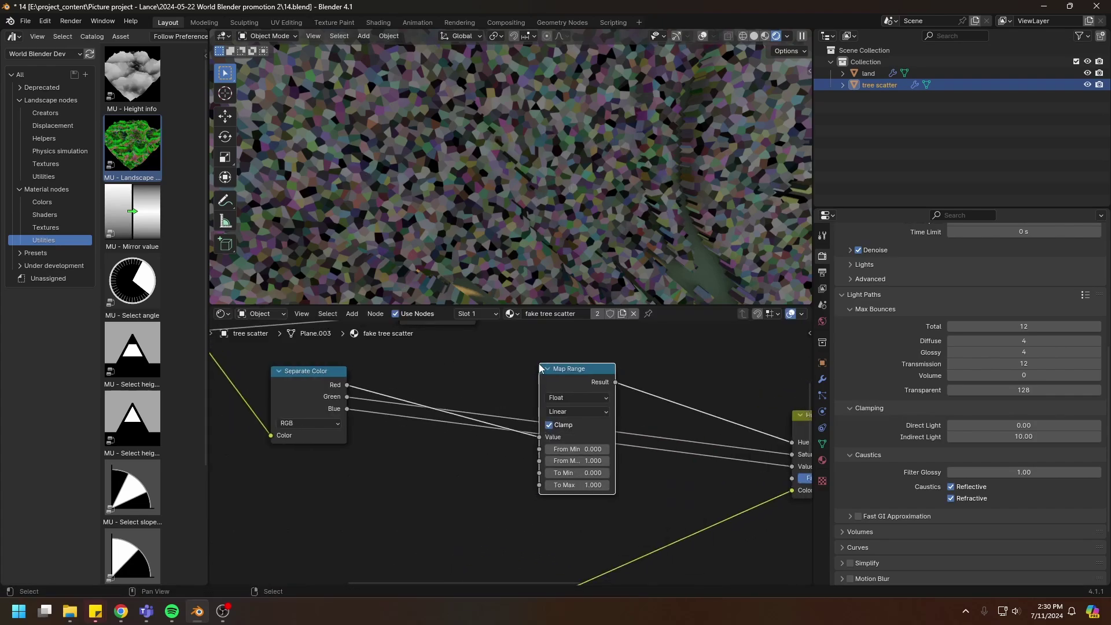
pyautogui.moveTo(590, 438); pyautogui.dragTo(558, 361)
pyautogui.moveTo(575, 428); pyautogui.dragTo(547, 441, button='middle')
pyautogui.scroll(2, 548, 441)
# Step: Set the hue Map Range to output from 0.45 to 0.55
pyautogui.click(536, 404)
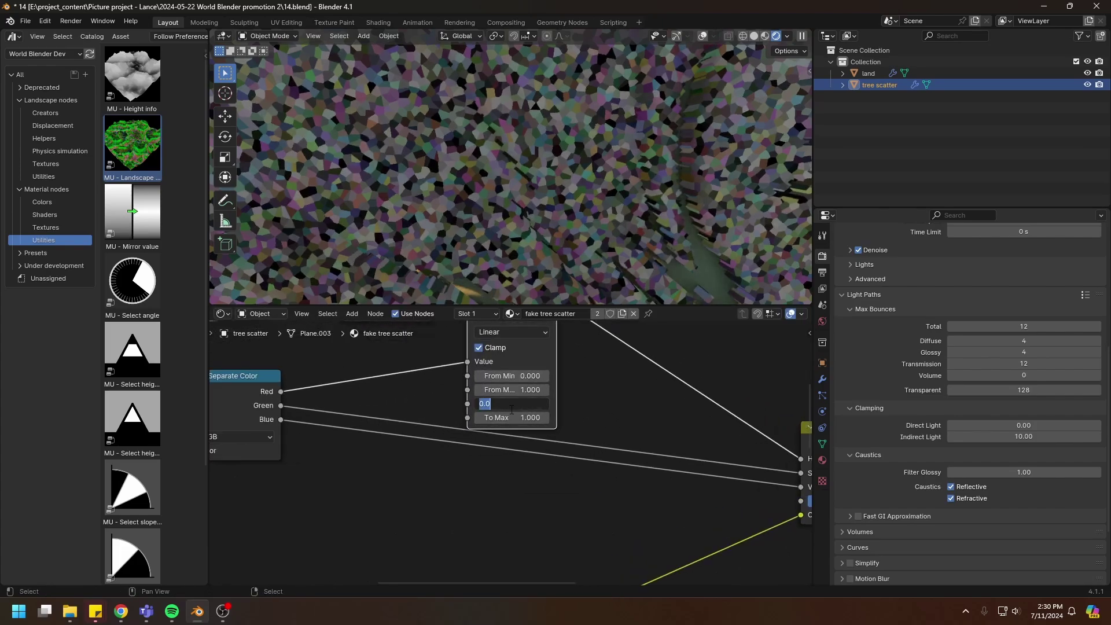
pyautogui.press('Tab')
pyautogui.write('.')
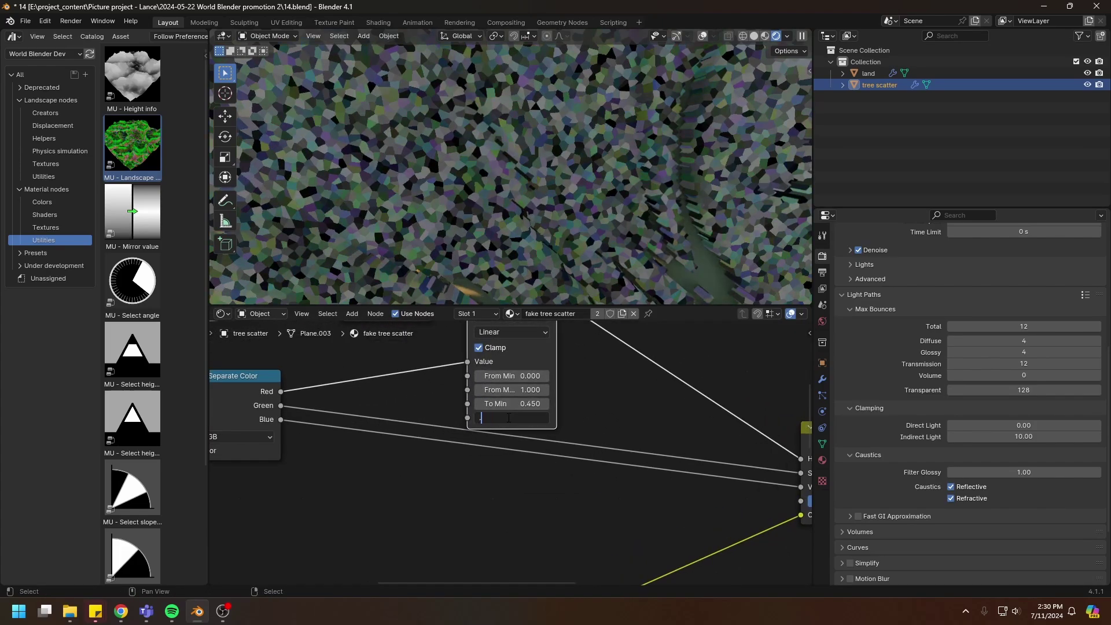
pyautogui.write('55')
pyautogui.press('Return')
# Step: Duplicate the Map Range node onto the link between the Green output and the Saturation input
pyautogui.moveTo(592, 363); pyautogui.dragTo(568, 410, button='middle')
pyautogui.moveTo(630, 470); pyautogui.dragTo(650, 407, button='middle')
pyautogui.scroll(-1, 651, 408)
pyautogui.moveTo(570, 354); pyautogui.dragTo(570, 415, button='middle')
pyautogui.moveTo(493, 374); pyautogui.dragTo(471, 368)
pyautogui.hotkey('shift', 'd')
pyautogui.click(559, 452)
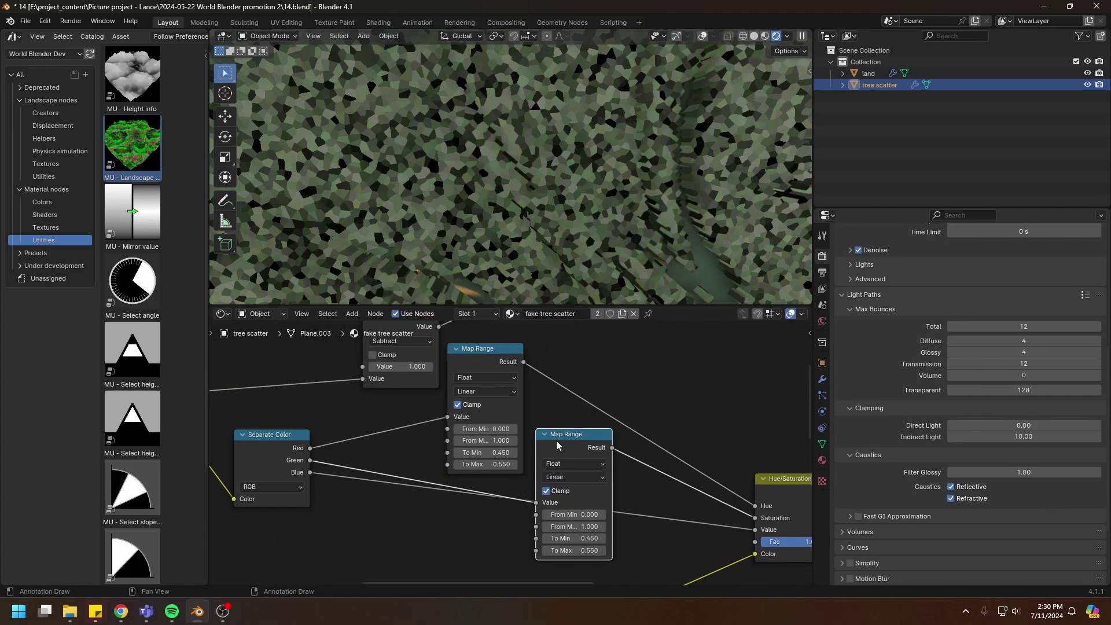
pyautogui.press('g')
pyautogui.click(673, 470)
# Step: Set the saturation Map Range's To Min to 0.85 and To Max to 1.1
pyautogui.scroll(3, 556, 470)
pyautogui.scroll(2, 613, 522)
pyautogui.moveTo(613, 522); pyautogui.dragTo(570, 485, button='middle')
pyautogui.doubleClick(536, 456)
pyautogui.press('Tab')
pyautogui.write('.')
pyautogui.click(533, 488)
pyautogui.write('1')
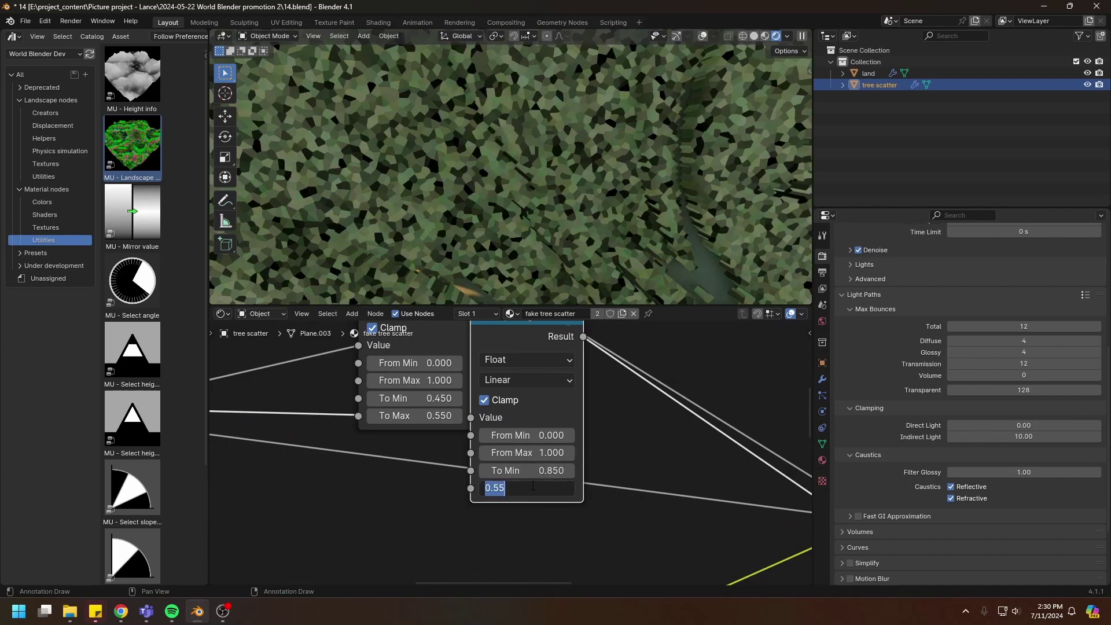
pyautogui.press('Return')
# Step: Duplicate the Map Range onto the Blue-to-Value link and set its To Min to 0.5 and To Max to 1.5
pyautogui.scroll(-1, 533, 481)
pyautogui.hotkey('shift', 'd')
pyautogui.click(608, 456)
pyautogui.scroll(1, 579, 497)
pyautogui.click(538, 483)
pyautogui.write('.5')
pyautogui.click(537, 500)
pyautogui.write('1.5')
pyautogui.press('Return')
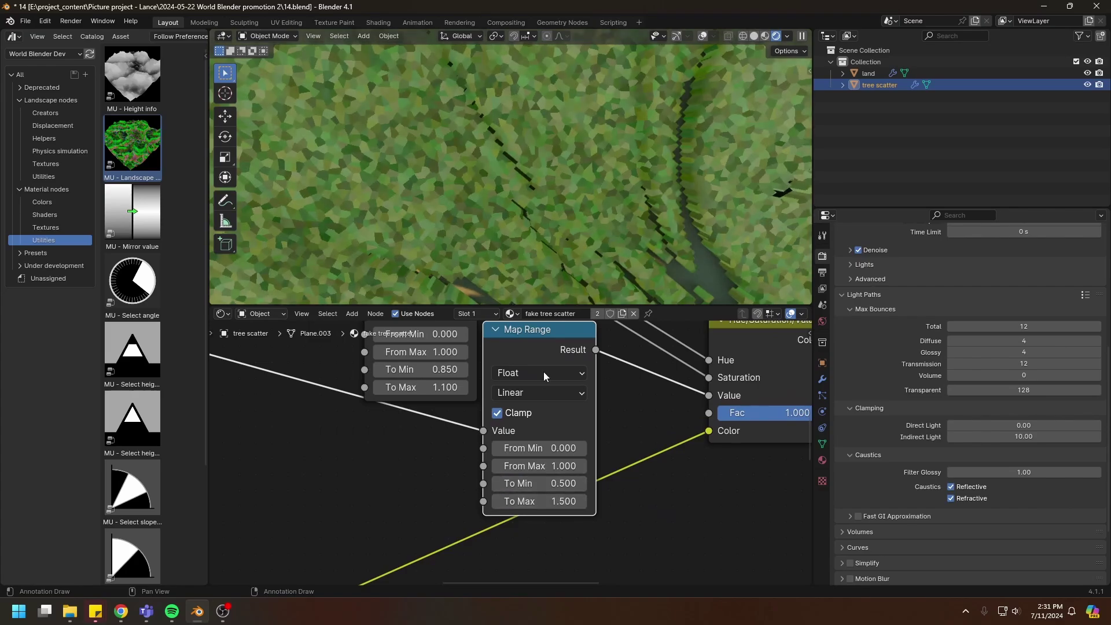
# Step: Restore the Mix Shader as the material output and examine the colour variation of the trees across the terrain
pyautogui.scroll(-5, 464, 113)
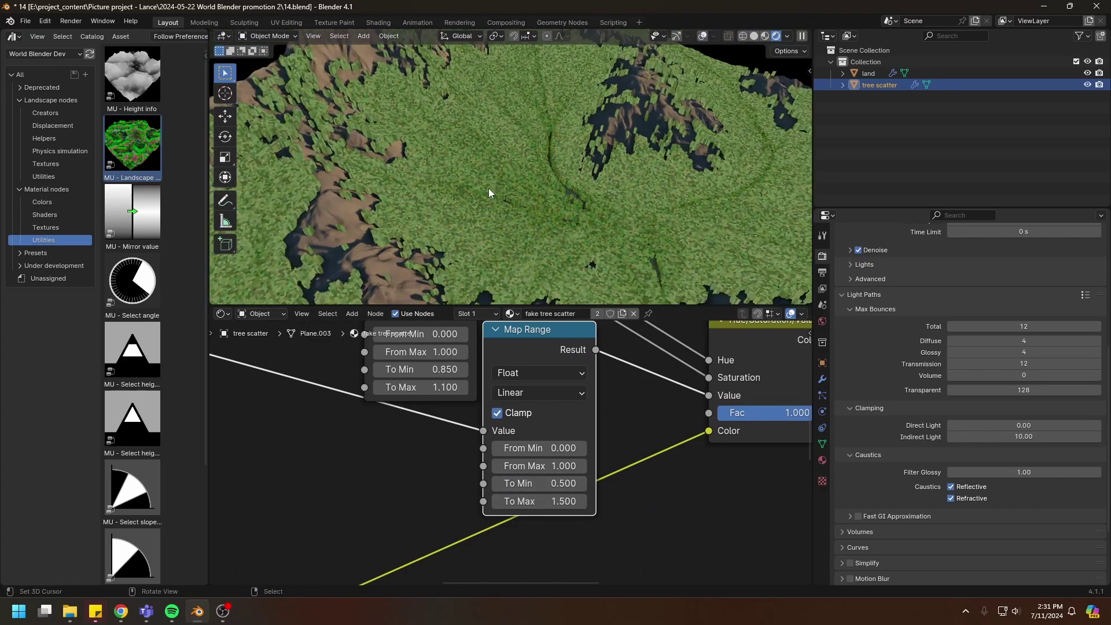
pyautogui.moveTo(489, 187); pyautogui.dragTo(485, 166, button='middle')
pyautogui.scroll(-2, 495, 436)
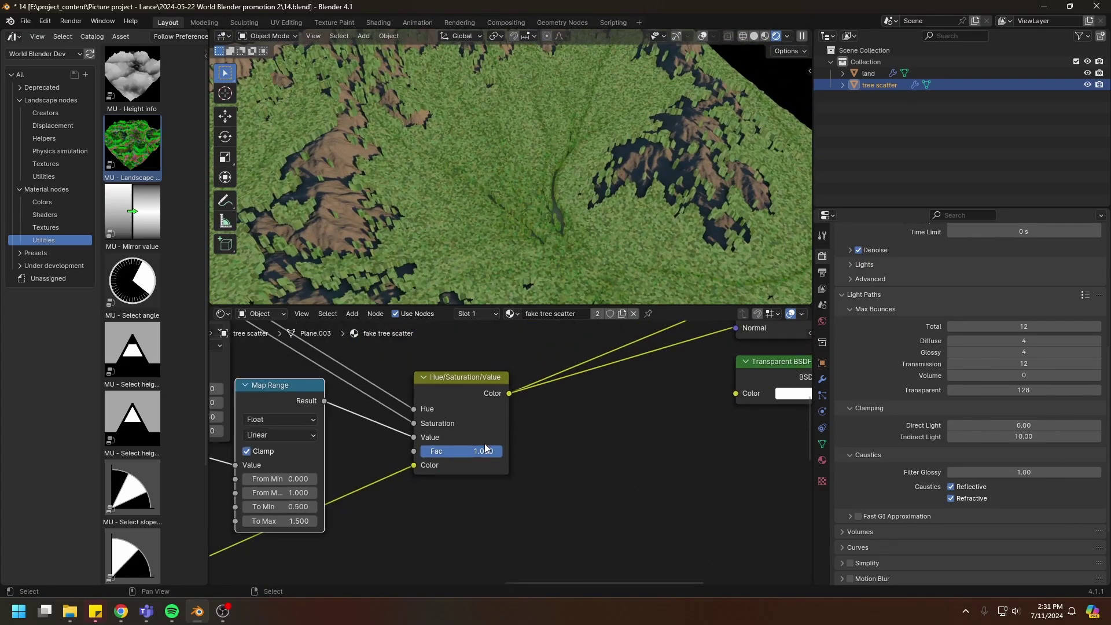
pyautogui.moveTo(494, 435); pyautogui.dragTo(265, 472, button='middle')
pyautogui.keyDown('ctrl'); pyautogui.keyDown('shift'); pyautogui.click(453, 396); pyautogui.keyUp('shift'); pyautogui.keyUp('ctrl')
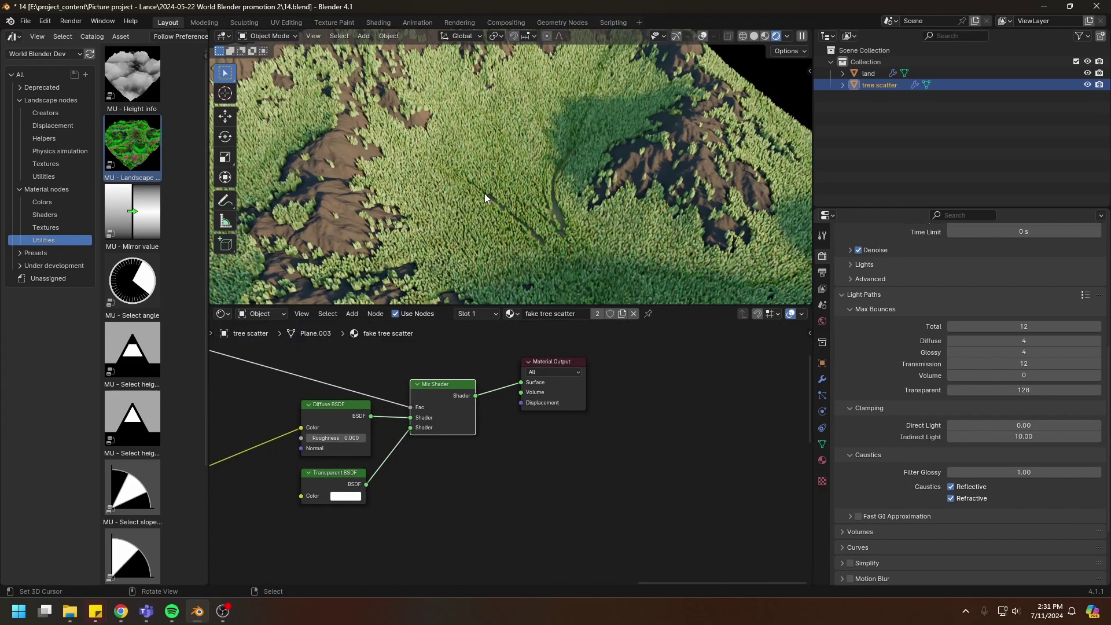
pyautogui.moveTo(487, 131); pyautogui.dragTo(591, 230, button='middle')
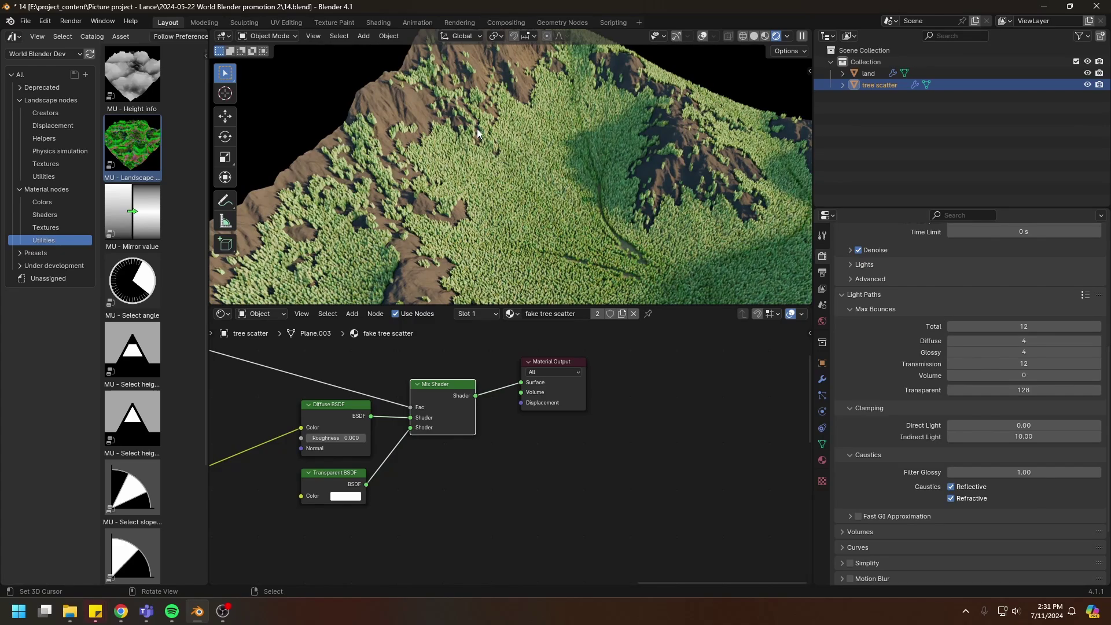
pyautogui.moveTo(478, 130); pyautogui.dragTo(592, 179, button='middle')
pyautogui.scroll(3, 563, 215)
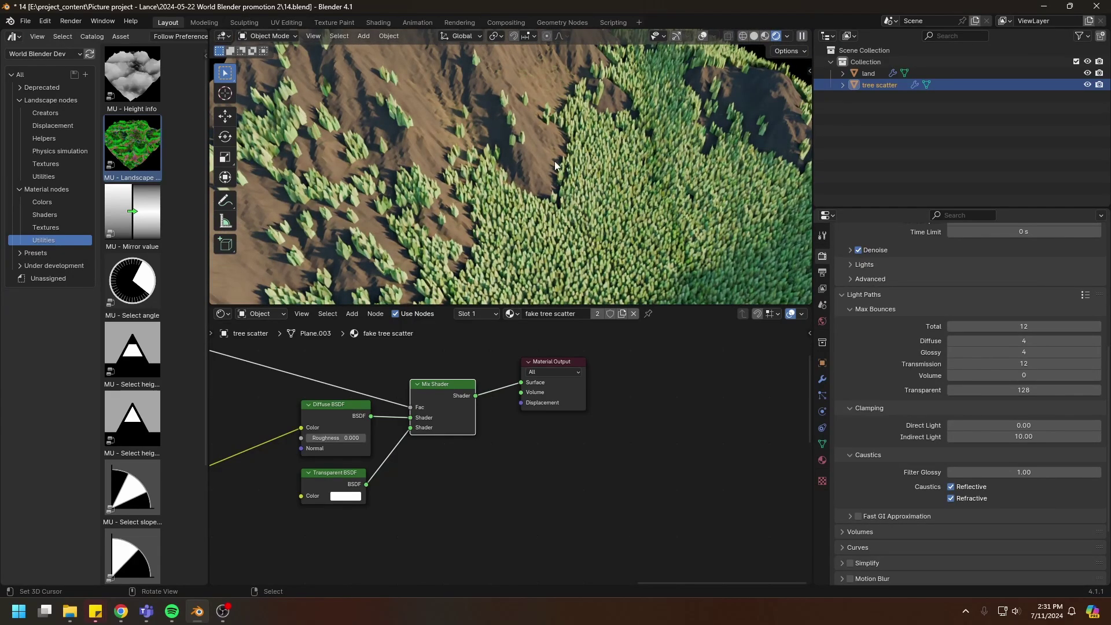
# Step: Duplicate the Attribute node named F and name the copy tree mask
pyautogui.scroll(-5, 560, 187)
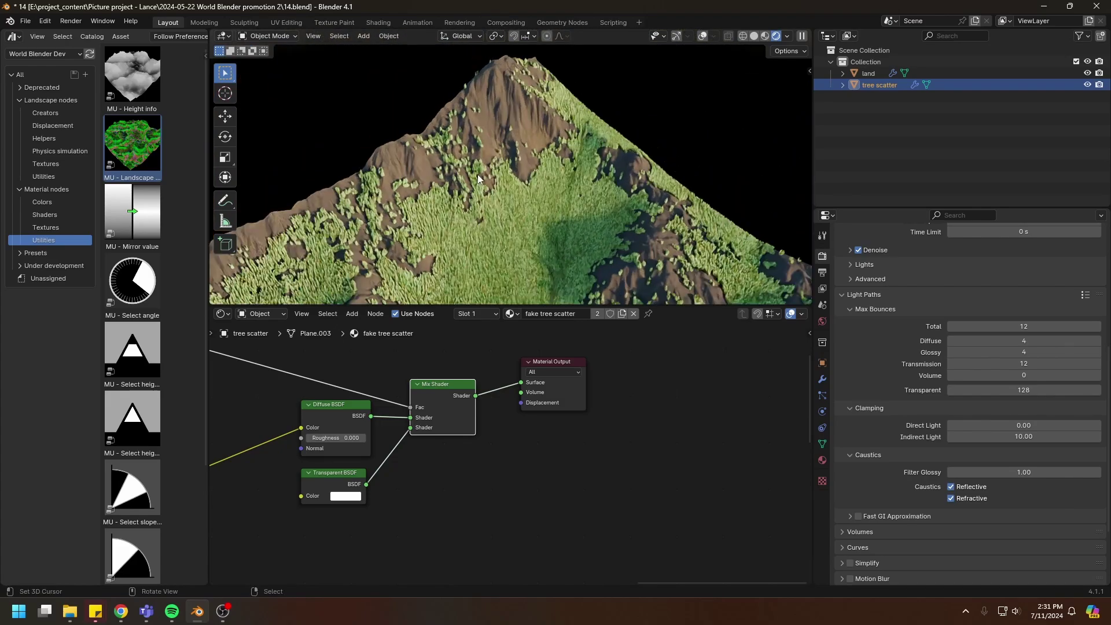
pyautogui.moveTo(345, 521); pyautogui.dragTo(544, 487, button='middle')
pyautogui.scroll(-7, 544, 487)
pyautogui.moveTo(370, 419); pyautogui.dragTo(678, 486, button='middle')
pyautogui.scroll(8, 555, 466)
pyautogui.moveTo(611, 492); pyautogui.dragTo(498, 519, button='middle')
pyautogui.moveTo(557, 379); pyautogui.dragTo(746, 402)
pyautogui.moveTo(417, 381); pyautogui.dragTo(539, 438, button='middle')
pyautogui.scroll(2, 539, 438)
pyautogui.moveTo(525, 442); pyautogui.dragTo(439, 352)
pyautogui.hotkey('shift', 'd')
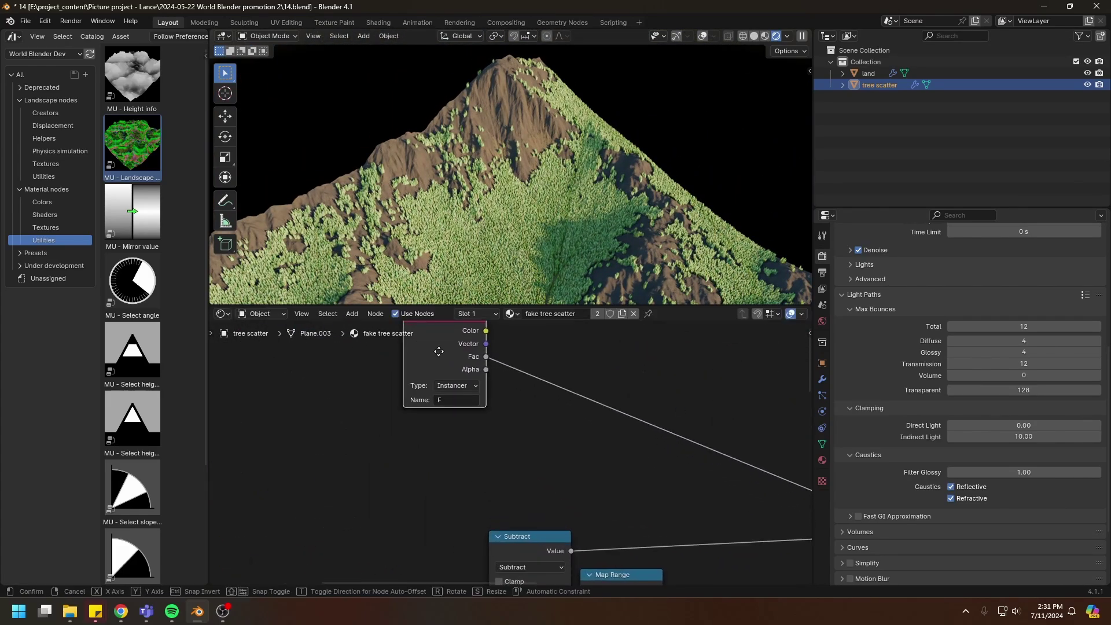
pyautogui.click(378, 465)
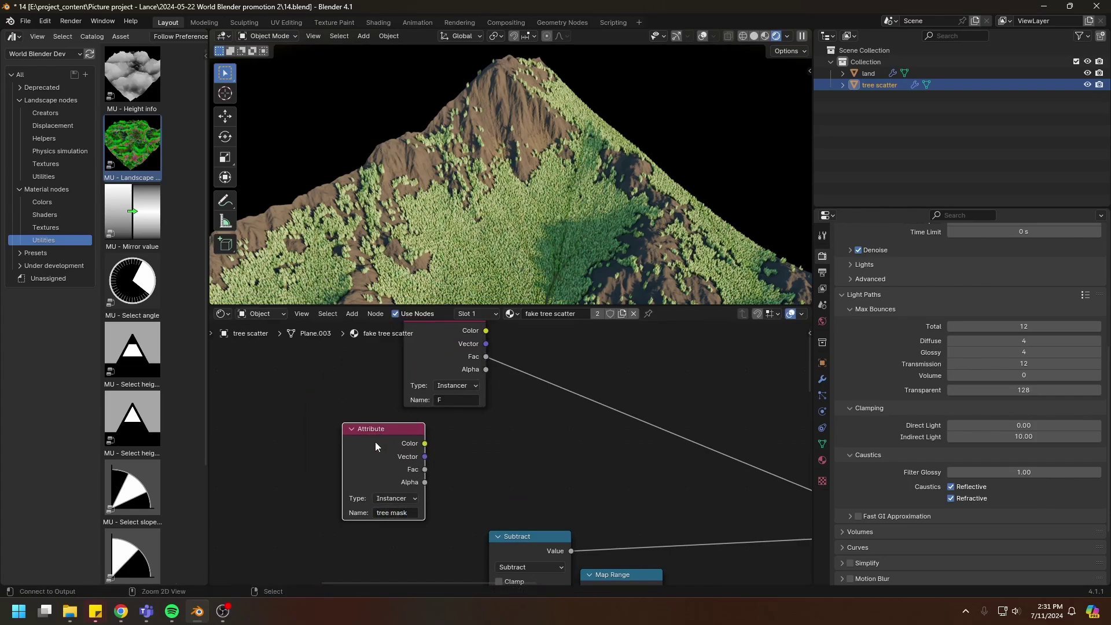
# Step: Preview the tree mask attribute on the terrain with its type set to Geometry
pyautogui.keyDown('ctrl'); pyautogui.keyDown('shift'); pyautogui.click(375, 447); pyautogui.keyUp('shift'); pyautogui.keyUp('ctrl')
pyautogui.keyDown('ctrl'); pyautogui.keyDown('shift'); pyautogui.click(373, 451); pyautogui.keyUp('shift'); pyautogui.keyUp('ctrl')
pyautogui.keyDown('ctrl'); pyautogui.keyDown('shift'); pyautogui.click(371, 453); pyautogui.keyUp('shift'); pyautogui.keyUp('ctrl')
pyautogui.click(392, 493)
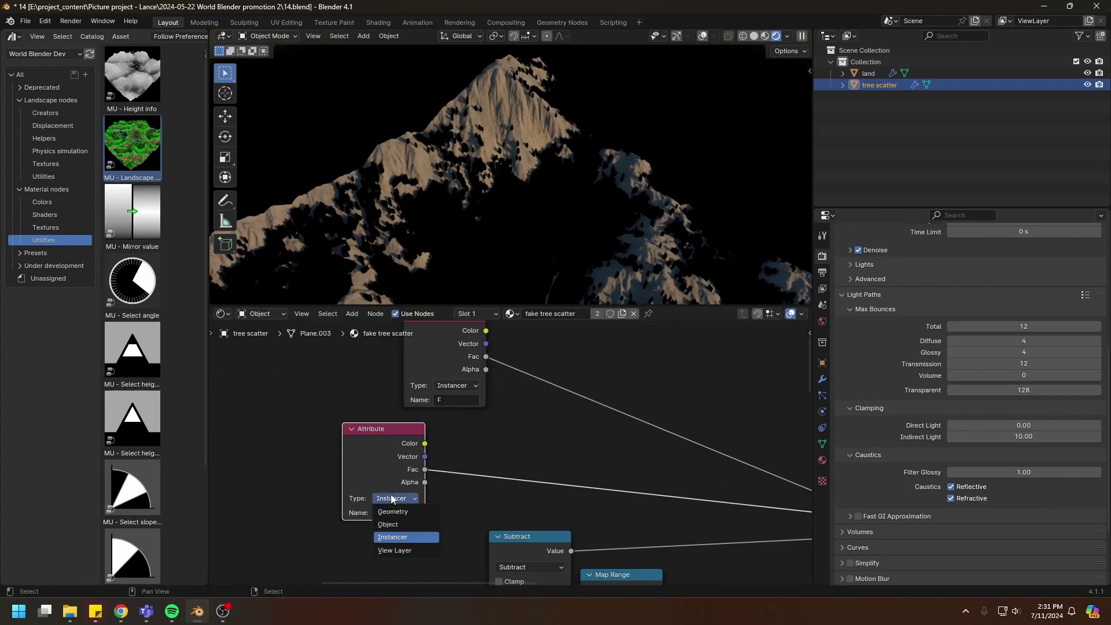
pyautogui.click(391, 511)
pyautogui.scroll(2, 523, 266)
pyautogui.keyDown('shift'); pyautogui.moveTo(522, 266); pyautogui.dragTo(538, 155, button='middle'); pyautogui.keyUp('shift')
pyautogui.moveTo(486, 131); pyautogui.dragTo(481, 169, button='middle')
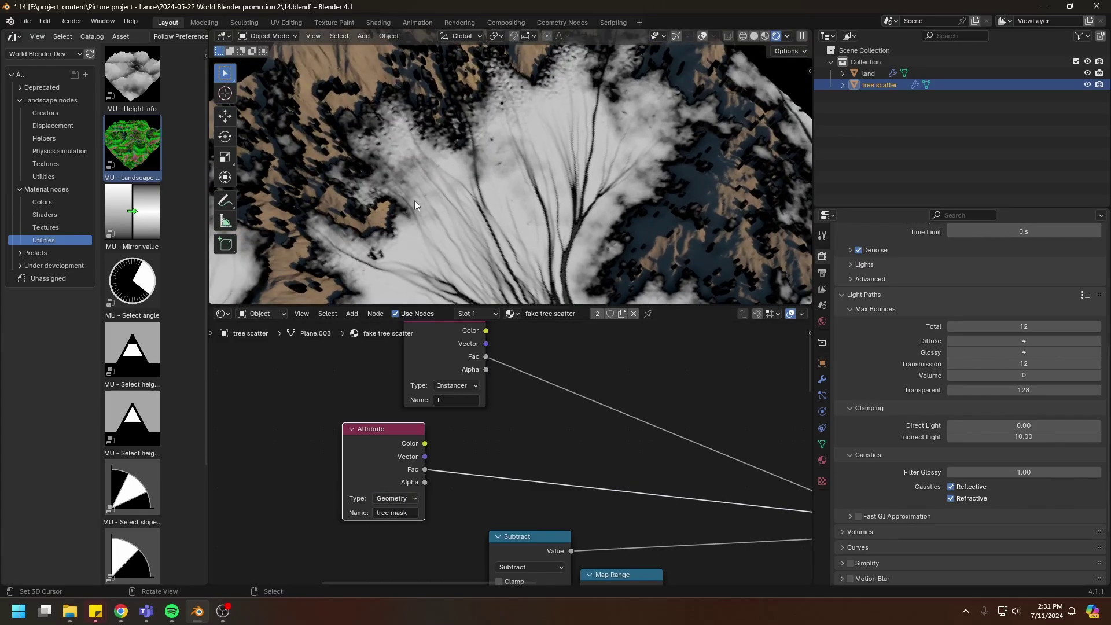
# Step: Duplicate the Subtract node after the tree mask attribute and invert the mask by subtracting its Fac from 1.000
pyautogui.moveTo(376, 449); pyautogui.dragTo(437, 442)
pyautogui.scroll(1, 438, 442)
pyautogui.moveTo(438, 441); pyautogui.dragTo(416, 423, button='middle')
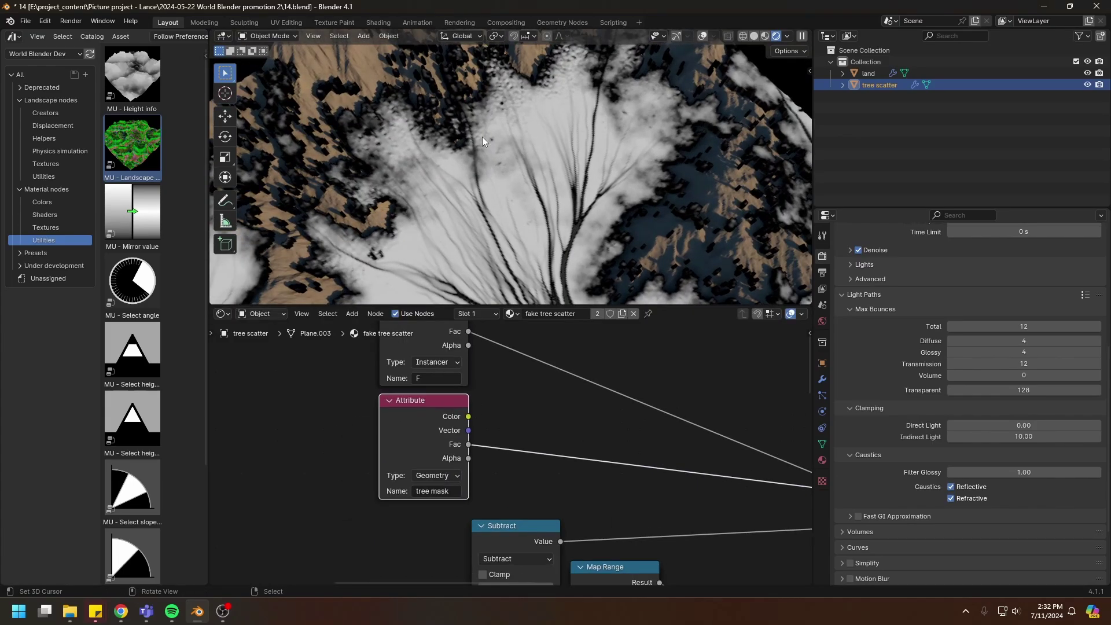
pyautogui.moveTo(429, 412); pyautogui.dragTo(373, 422)
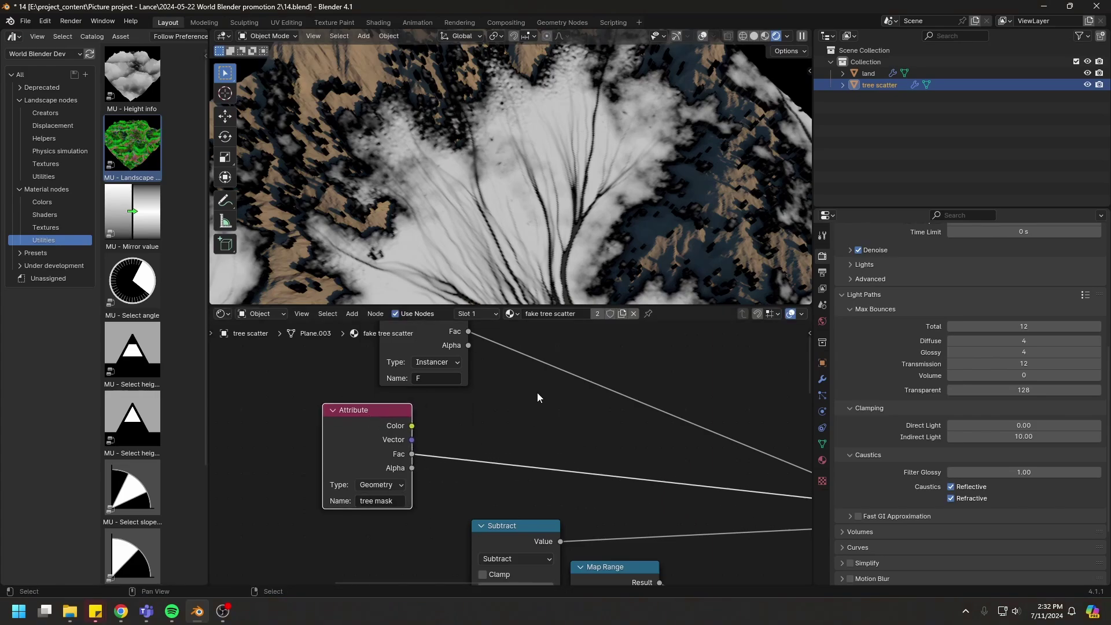
pyautogui.click(516, 533)
pyautogui.hotkey('shift', 'd')
pyautogui.click(510, 401)
pyautogui.click(510, 426)
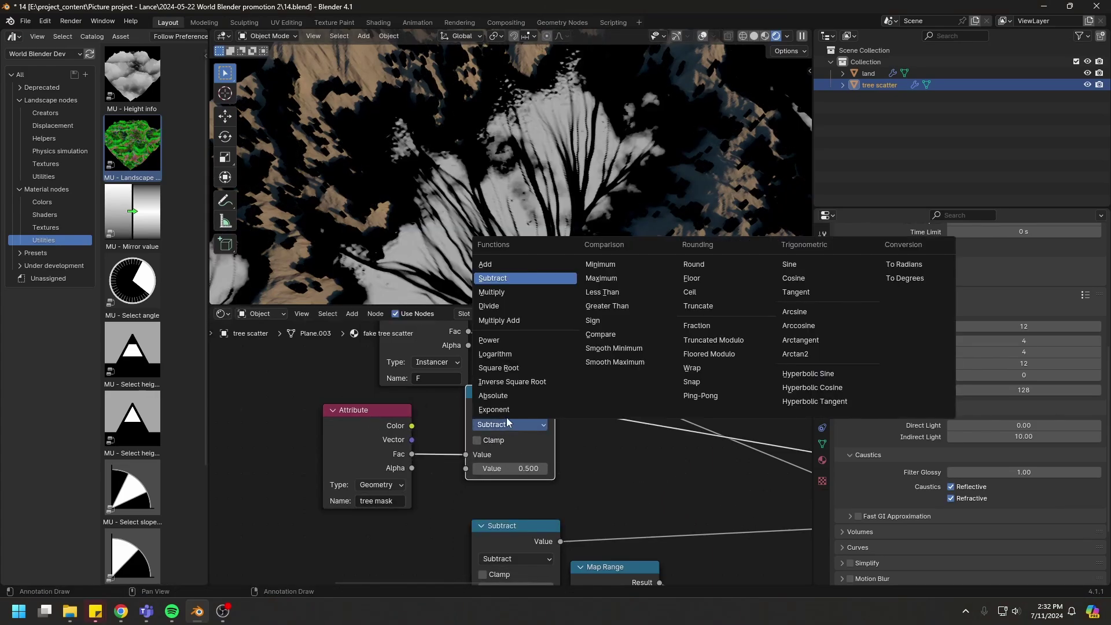
pyautogui.moveTo(467, 455); pyautogui.dragTo(467, 468)
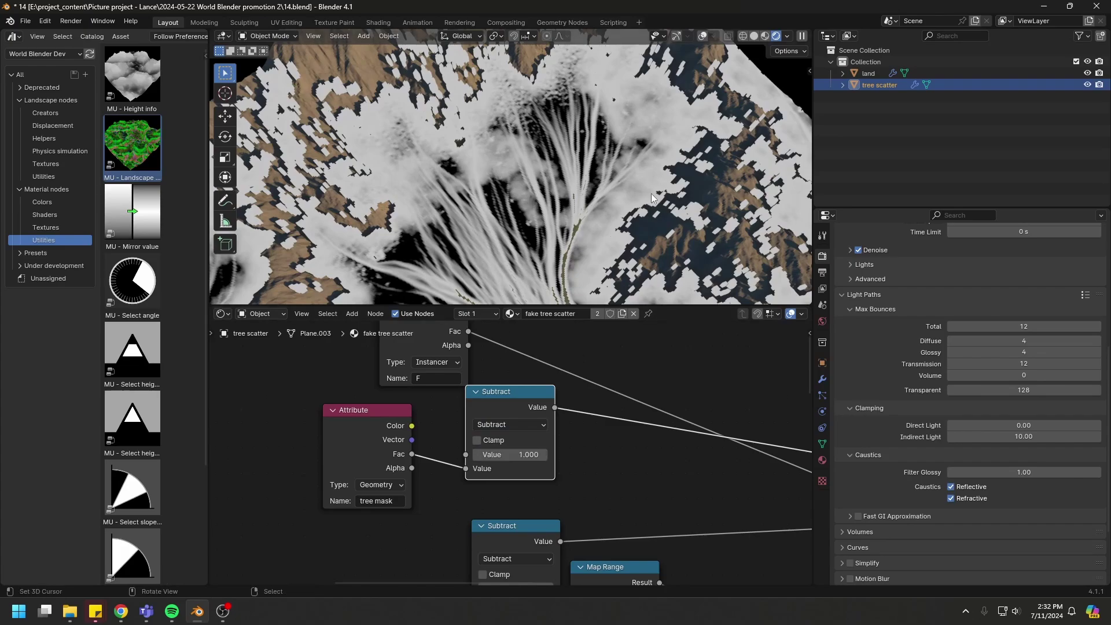
# Step: Duplicate the mask's Subtract node onto the F attribute's link, set it to Add, and feed the inverted tree mask into it
pyautogui.moveTo(505, 408)
pyautogui.mouseDown()
pyautogui.moveTo(476, 425)
pyautogui.moveTo(486, 418)
pyautogui.mouseUp()
pyautogui.moveTo(574, 394); pyautogui.dragTo(369, 507)
pyautogui.press('g')
pyautogui.click(516, 404)
pyautogui.click(529, 422)
pyautogui.moveTo(529, 424); pyautogui.dragTo(505, 436, button='middle')
pyautogui.click(409, 428)
pyautogui.hotkey('shift', 'd')
pyautogui.click(595, 350)
pyautogui.moveTo(454, 443); pyautogui.dragTo(551, 426)
pyautogui.click(572, 384)
pyautogui.click(164, 416)
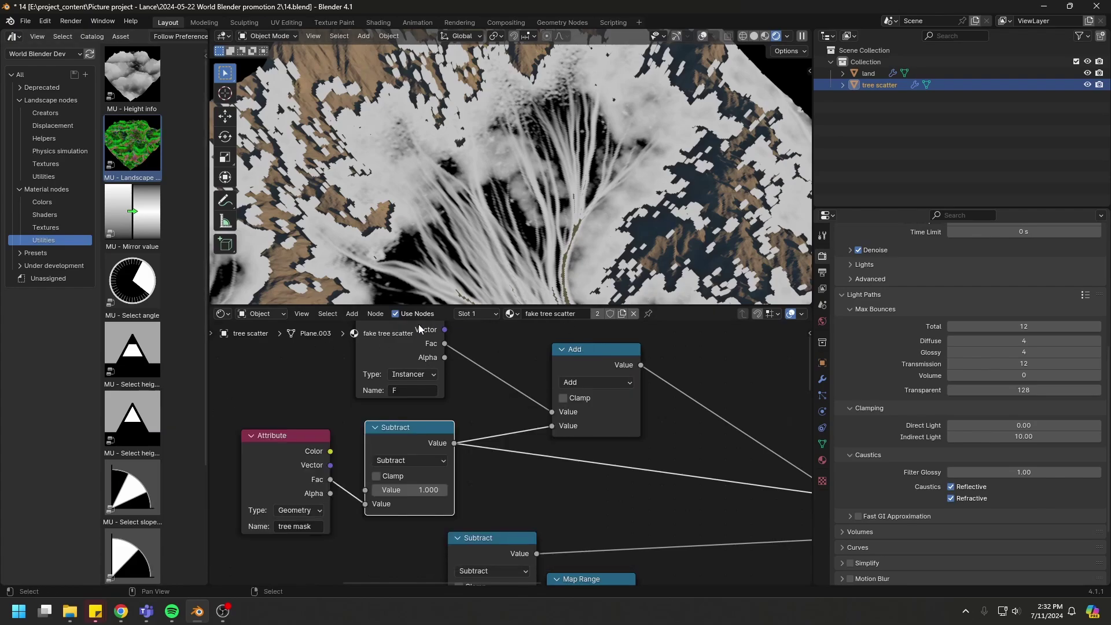
# Step: Restore the Mix Shader as the material output
pyautogui.moveTo(409, 340); pyautogui.dragTo(437, 429, button='middle')
pyautogui.moveTo(680, 500); pyautogui.dragTo(476, 417, button='middle')
pyautogui.scroll(-3, 663, 479)
pyautogui.moveTo(663, 479); pyautogui.dragTo(116, 366, button='middle')
pyautogui.keyDown('ctrl'); pyautogui.keyDown('shift'); pyautogui.click(588, 474); pyautogui.keyUp('shift'); pyautogui.keyUp('ctrl')
pyautogui.keyDown('shift'); pyautogui.moveTo(551, 154); pyautogui.dragTo(554, 199, button='middle'); pyautogui.keyUp('shift')
pyautogui.scroll(6, 454, 204)
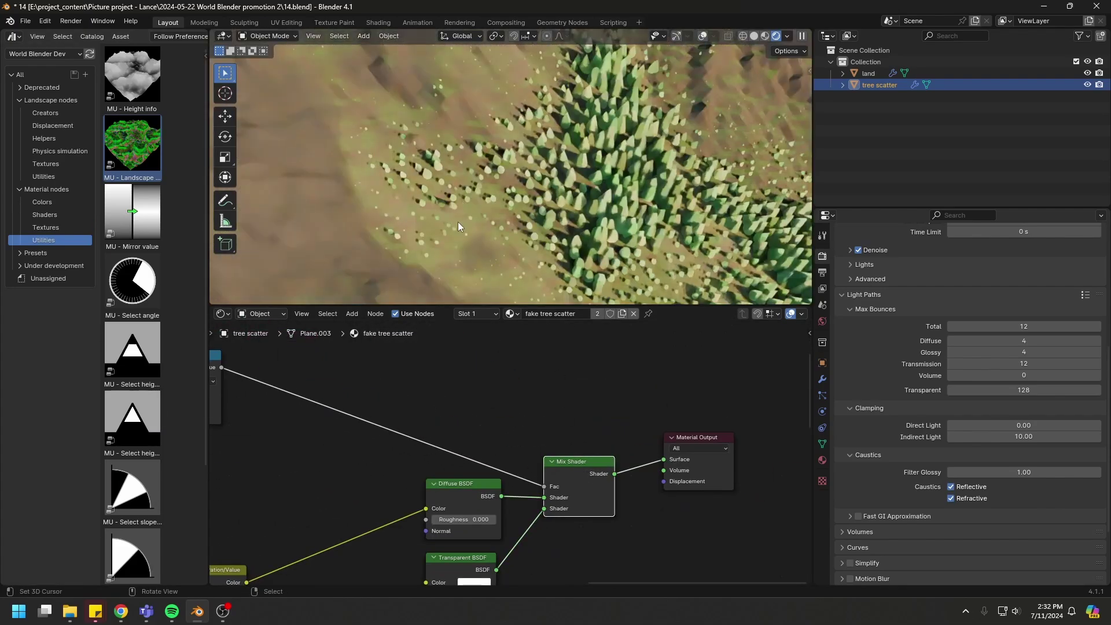
# Step: Examine the tree sizes along the edges of the forest up close and from different angles
pyautogui.moveTo(460, 210); pyautogui.dragTo(415, 151, button='middle')
pyautogui.scroll(4, 492, 184)
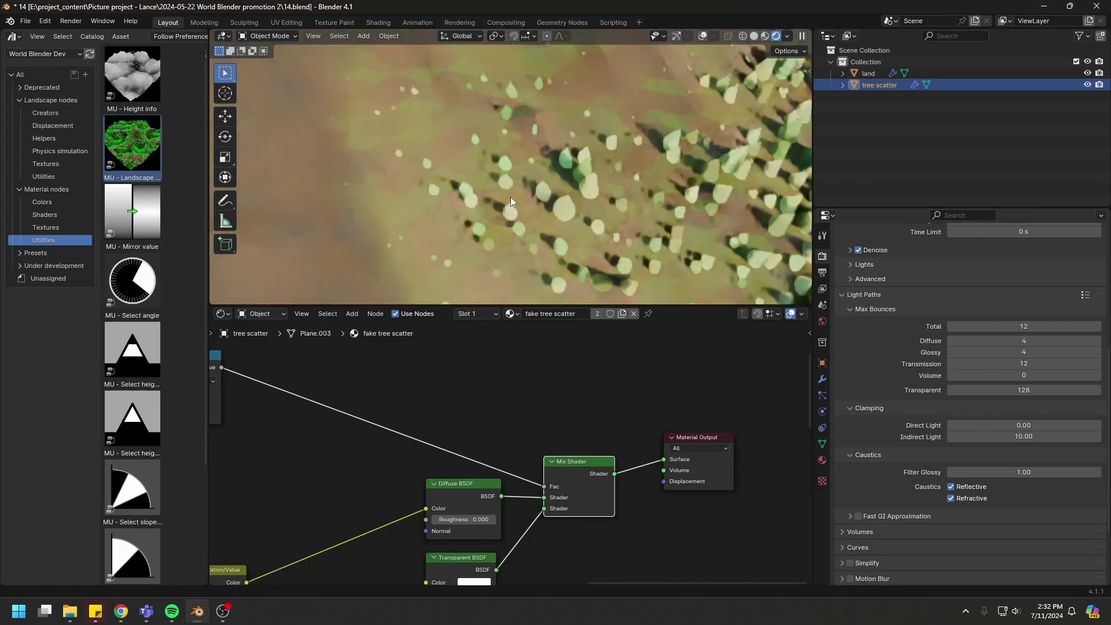
pyautogui.moveTo(510, 200); pyautogui.dragTo(513, 147, button='middle')
pyautogui.scroll(-2, 513, 148)
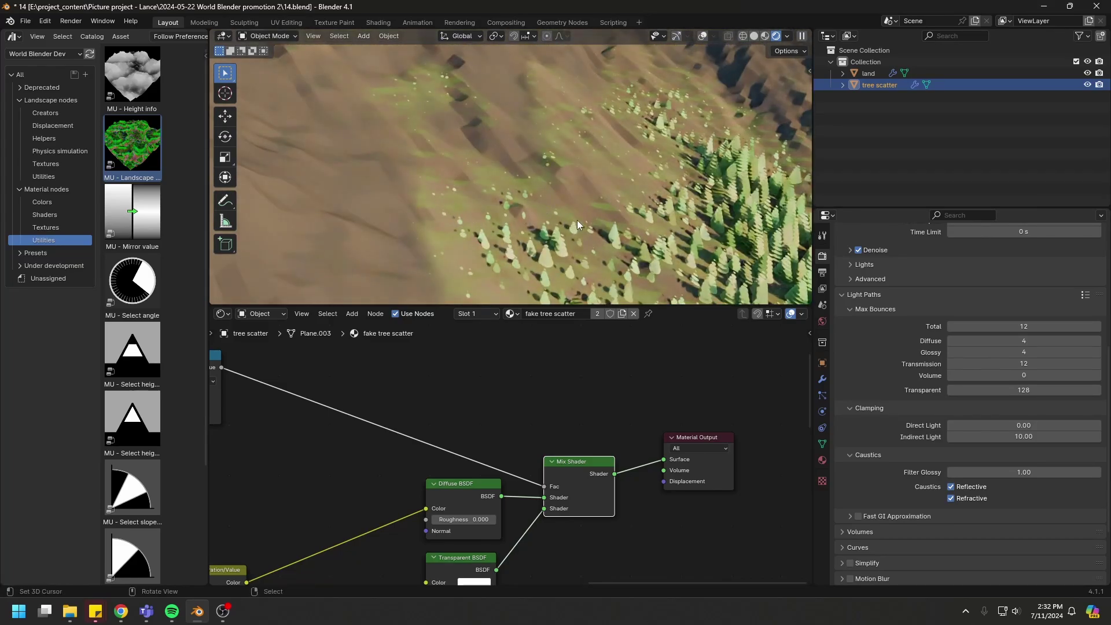
pyautogui.moveTo(702, 127); pyautogui.dragTo(509, 137, button='middle')
pyautogui.scroll(2, 439, 110)
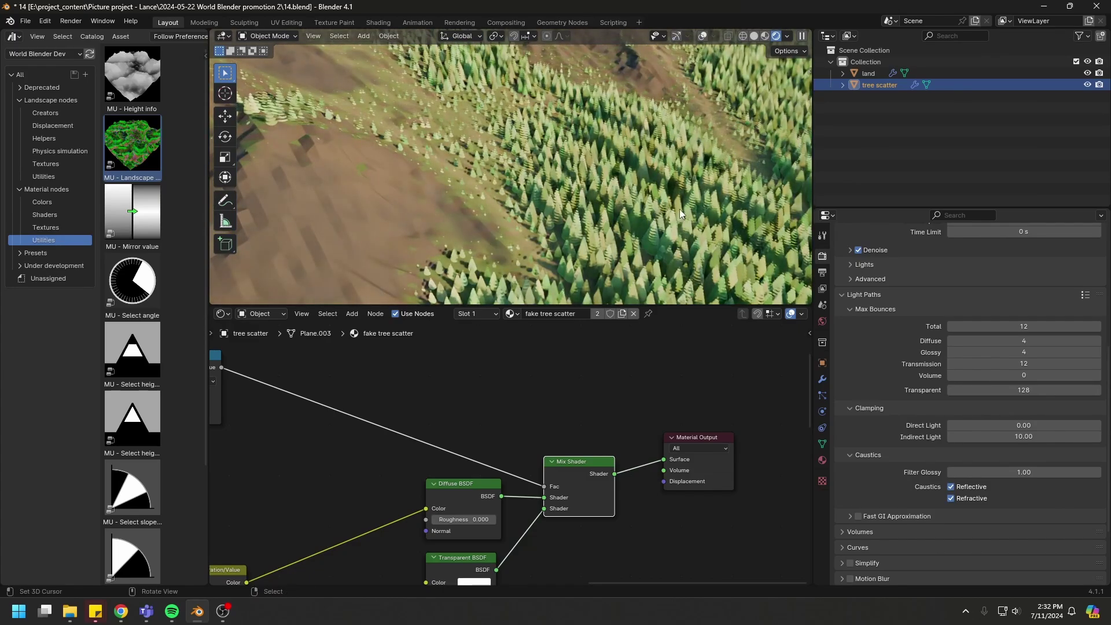
pyautogui.scroll(-5, 677, 234)
pyautogui.scroll(6, 446, 154)
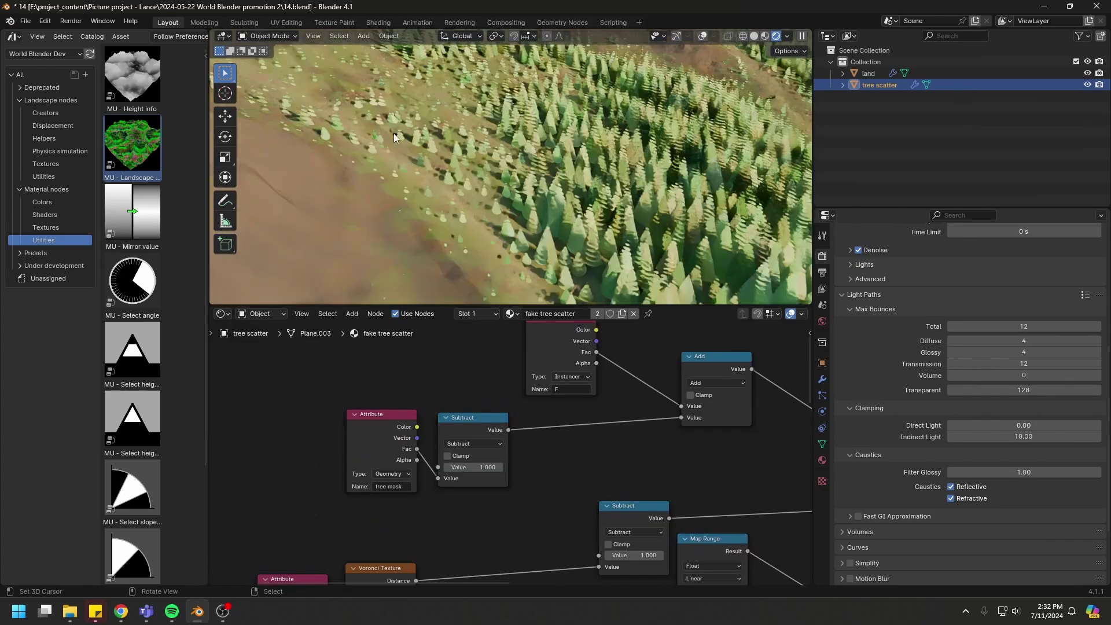
# Step: Insert a Multiply node between the inverted tree mask and the Add node and set its value to 0.820
pyautogui.moveTo(481, 370); pyautogui.dragTo(343, 474)
pyautogui.moveTo(494, 419); pyautogui.dragTo(371, 440)
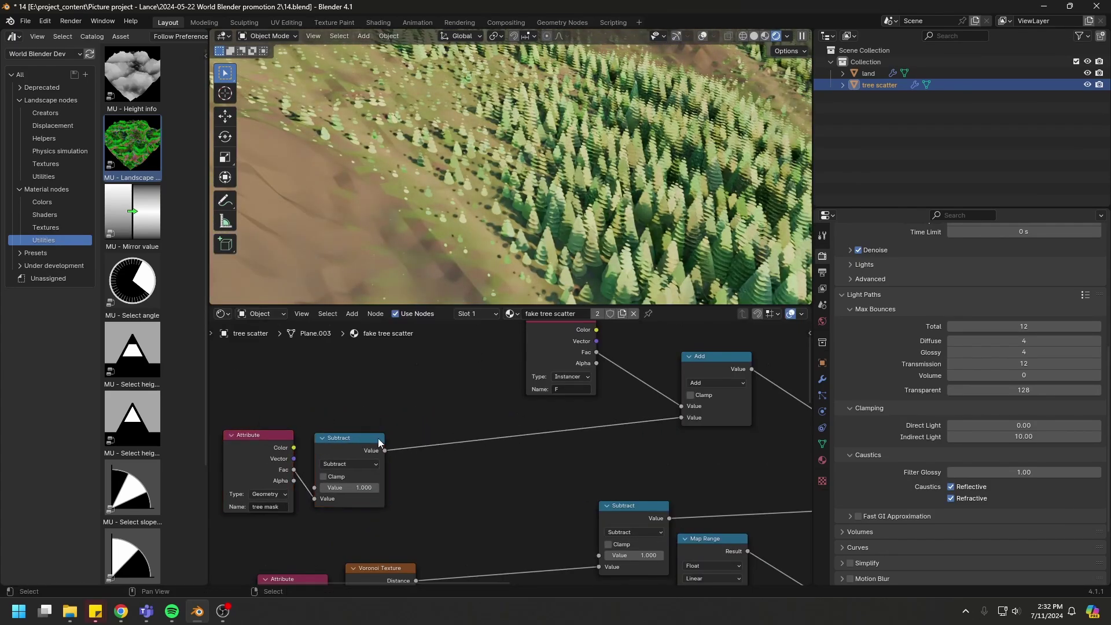
pyautogui.click(371, 439)
pyautogui.hotkey('shift', 'd')
pyautogui.click(481, 435)
pyautogui.click(457, 461)
pyautogui.click(453, 356)
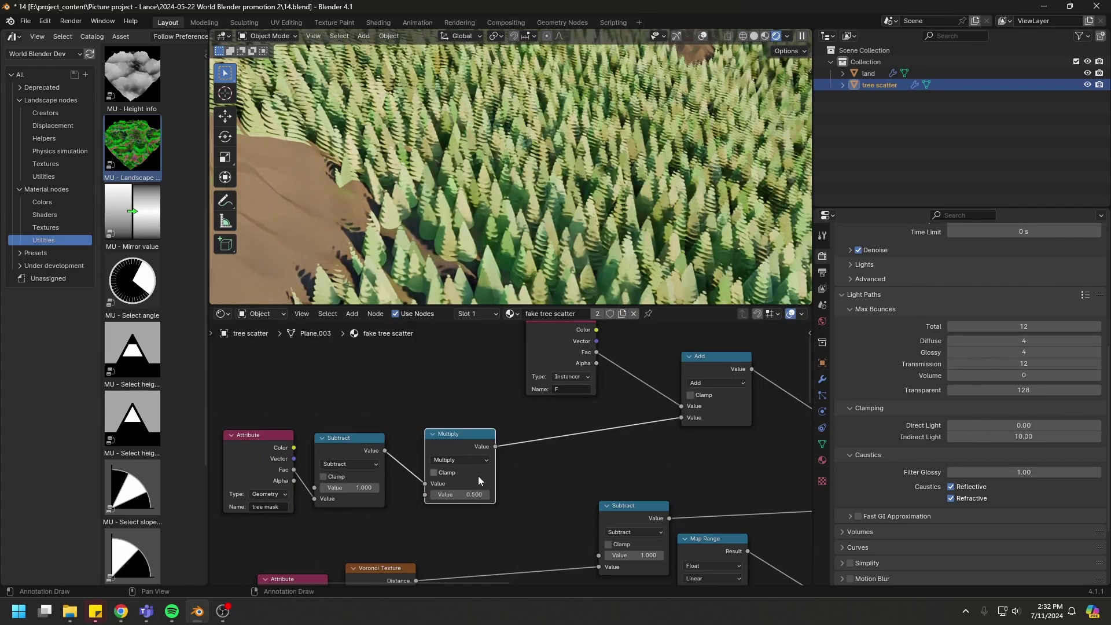
pyautogui.moveTo(460, 494); pyautogui.dragTo(475, 495)
pyautogui.moveTo(533, 220); pyautogui.dragTo(612, 261, button='middle')
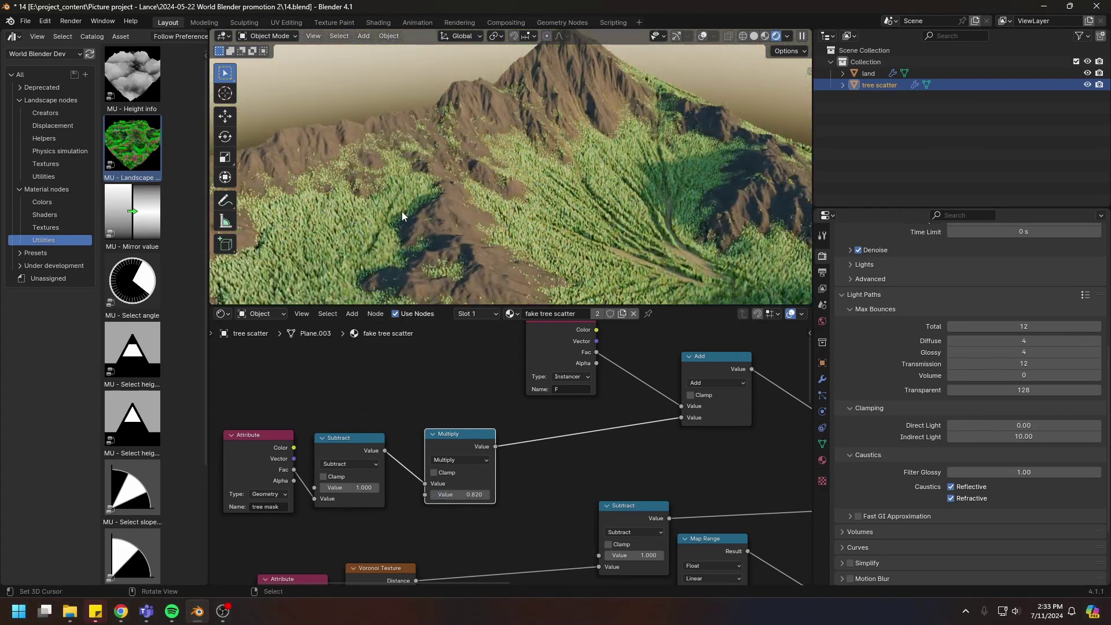
pyautogui.moveTo(415, 211); pyautogui.dragTo(488, 208, button='middle')
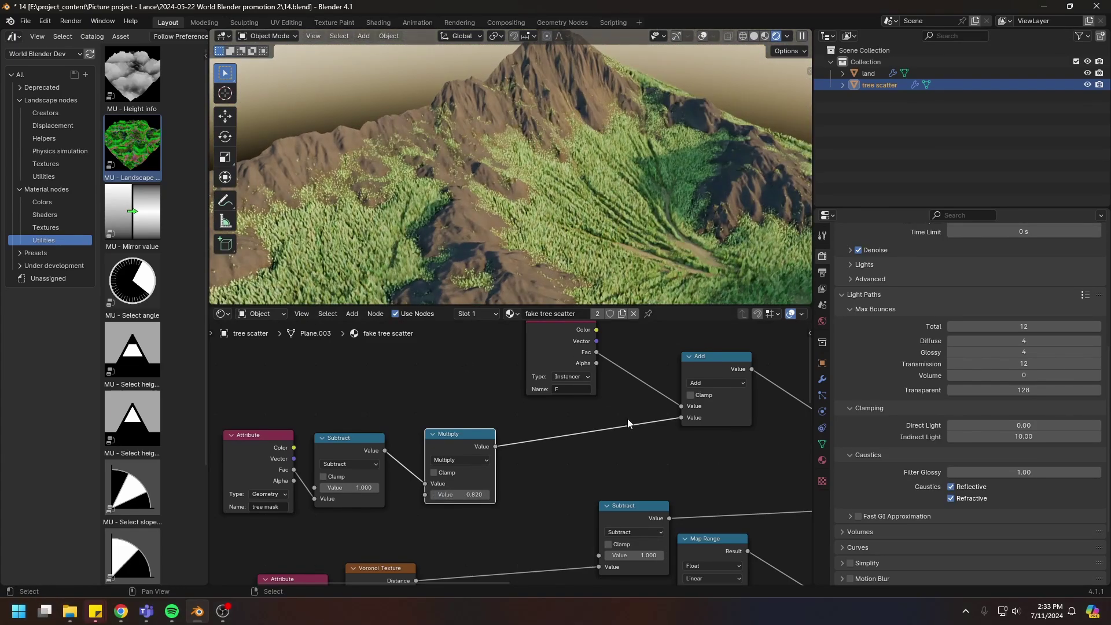
# Step: Darken the green of the RGB node that colors the trees and examine the forest up close
pyautogui.moveTo(747, 434); pyautogui.dragTo(411, 332, button='middle')
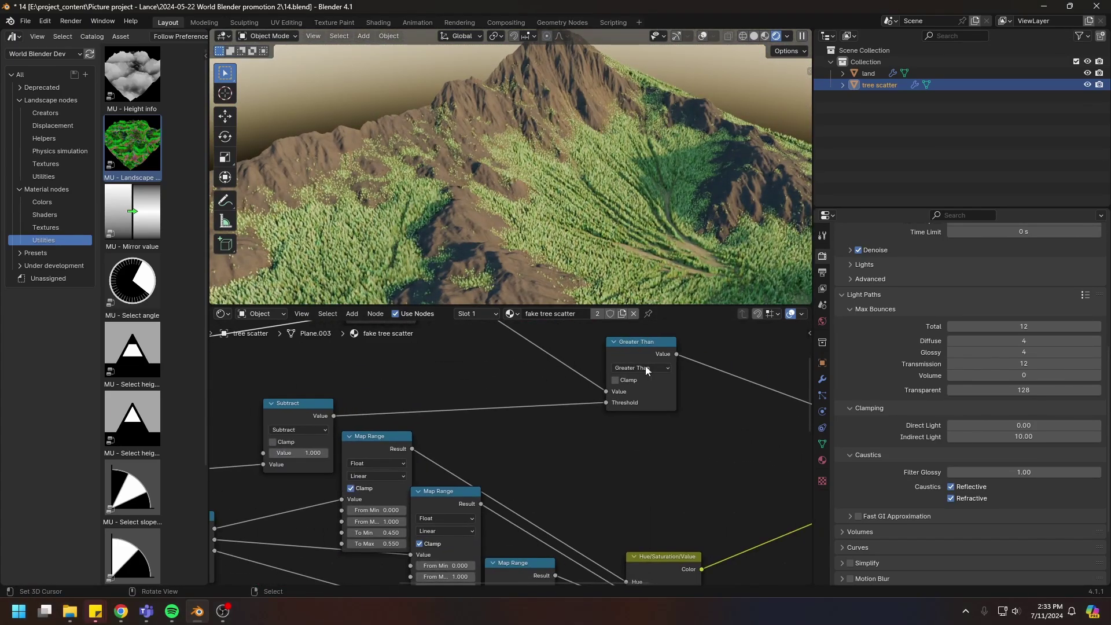
pyautogui.moveTo(682, 446); pyautogui.dragTo(454, 542, button='middle')
pyautogui.scroll(2, 454, 548)
pyautogui.click(445, 504)
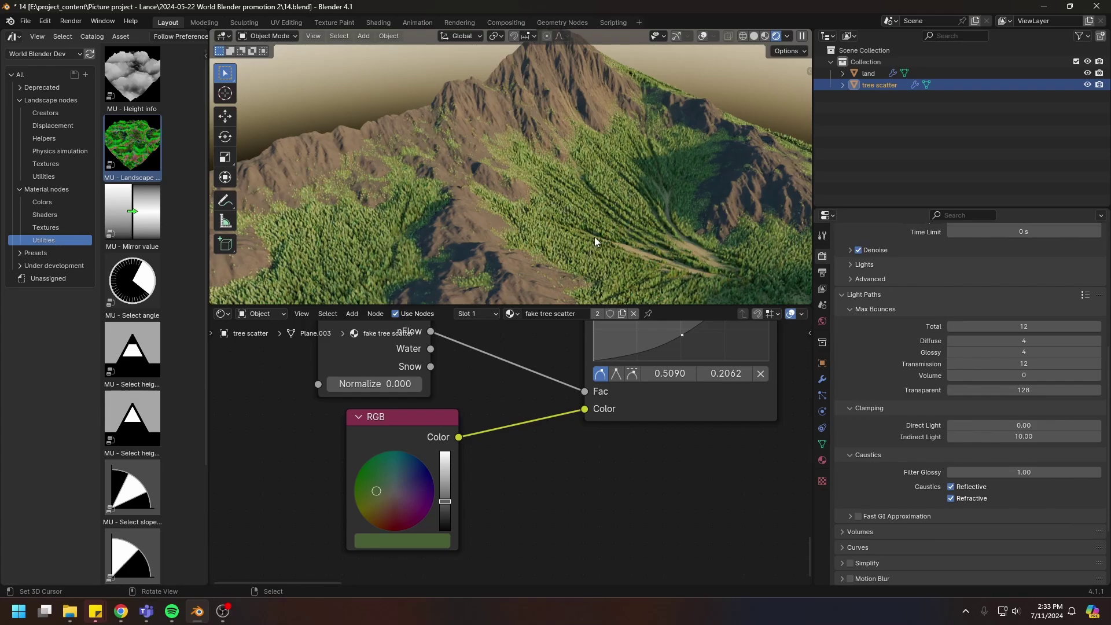
pyautogui.moveTo(599, 208); pyautogui.dragTo(611, 197, button='middle')
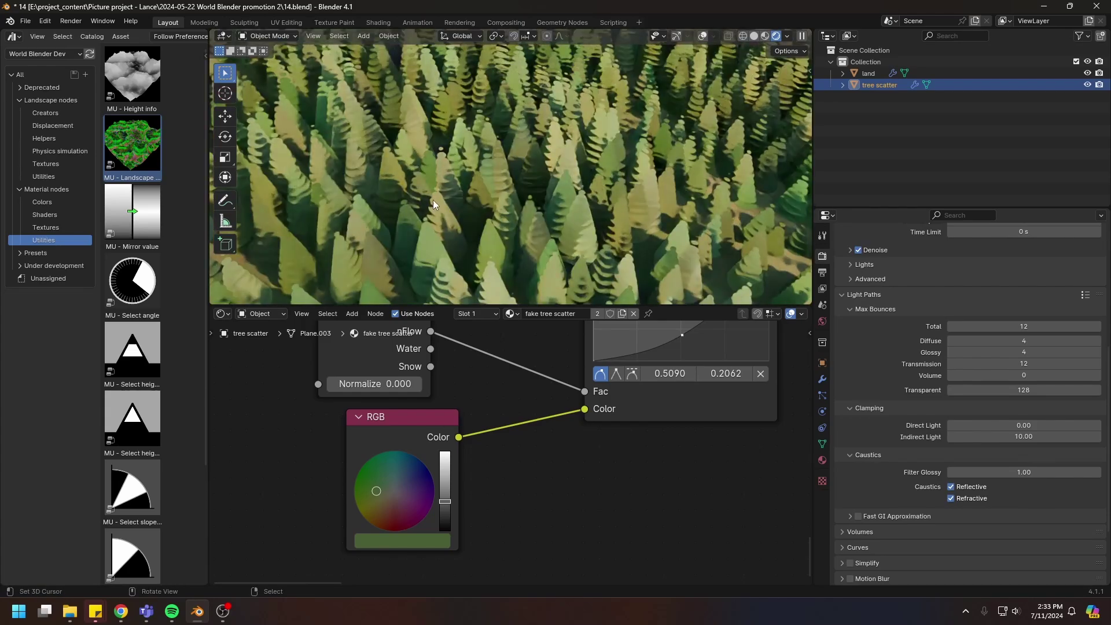
pyautogui.scroll(-3, 433, 200)
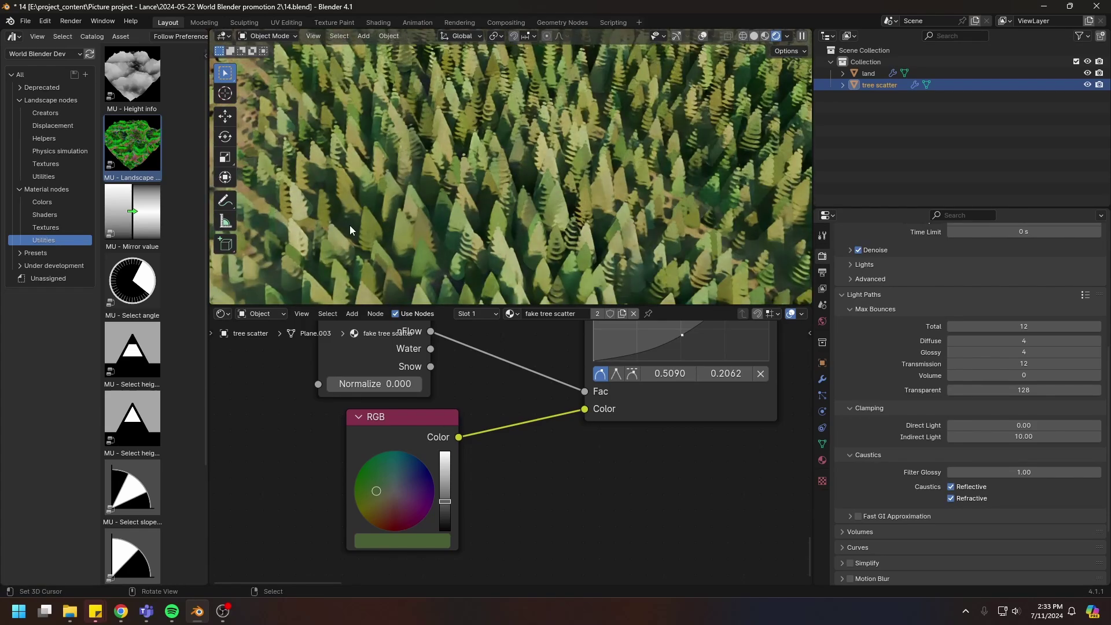
pyautogui.moveTo(606, 195); pyautogui.dragTo(421, 175, button='middle')
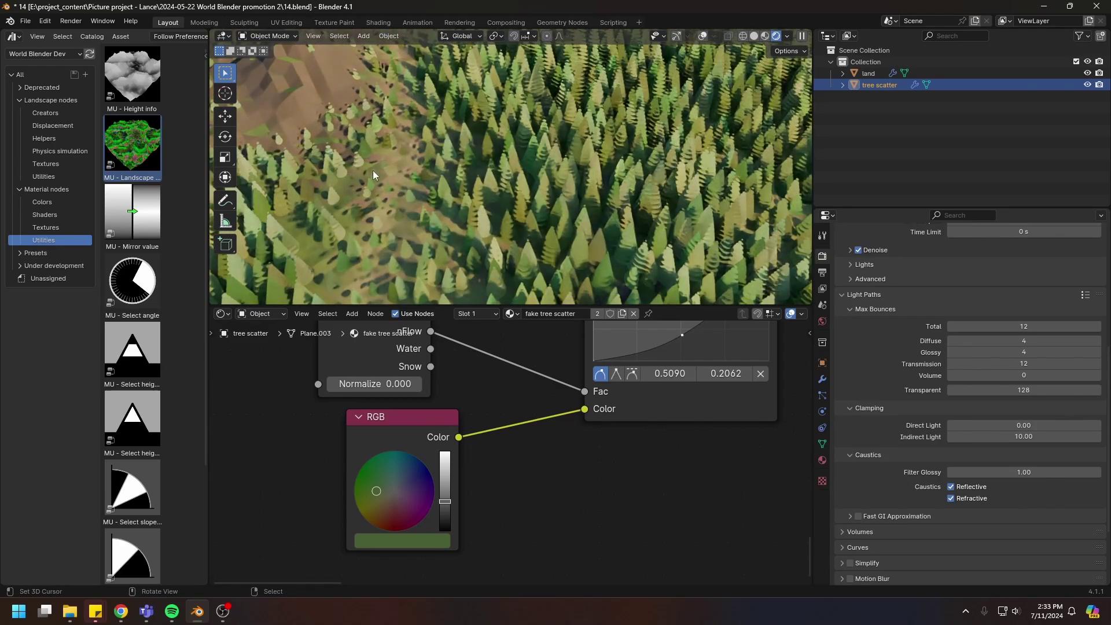
pyautogui.moveTo(622, 223); pyautogui.dragTo(502, 151, button='middle')
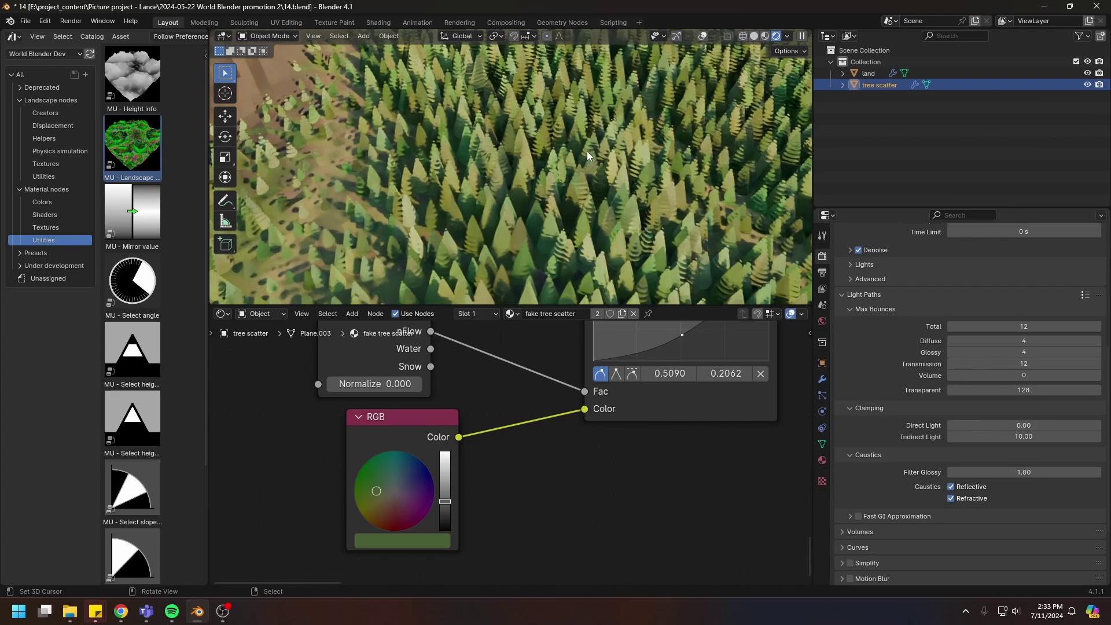
pyautogui.moveTo(551, 234); pyautogui.dragTo(505, 151, button='middle')
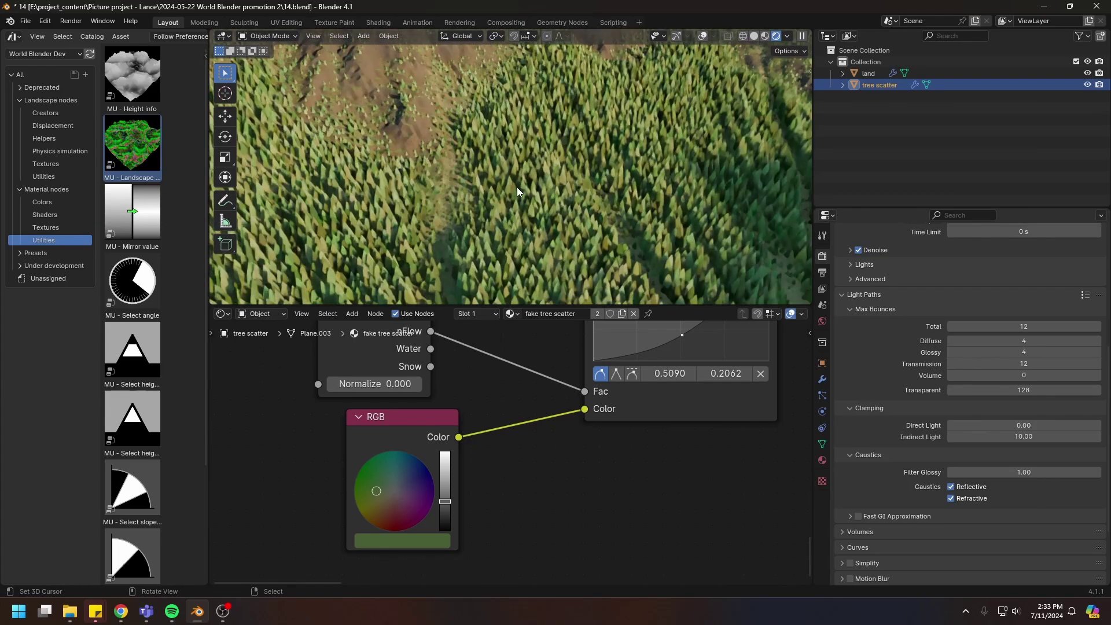
# Step: Reposition the Separate Color node and the Map Range nodes that feed Hue/Saturation/Value
pyautogui.scroll(-12, 573, 454)
pyautogui.moveTo(595, 442); pyautogui.dragTo(568, 454, button='middle')
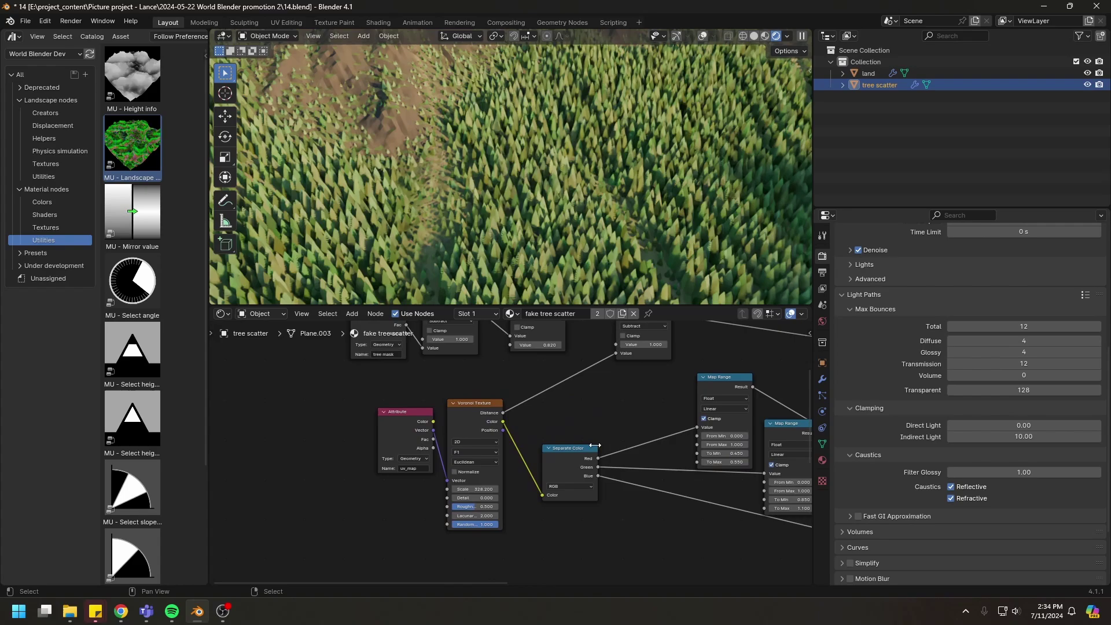
pyautogui.moveTo(566, 453); pyautogui.dragTo(560, 425)
pyautogui.scroll(3, 607, 439)
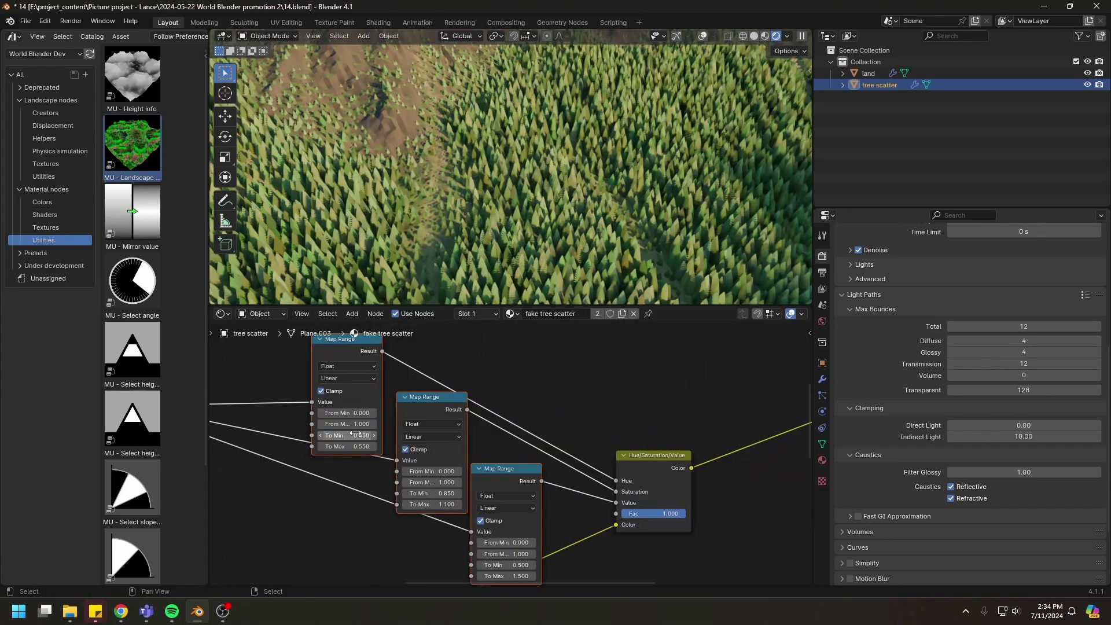
pyautogui.moveTo(356, 431); pyautogui.dragTo(612, 457, button='middle')
pyautogui.click(415, 431)
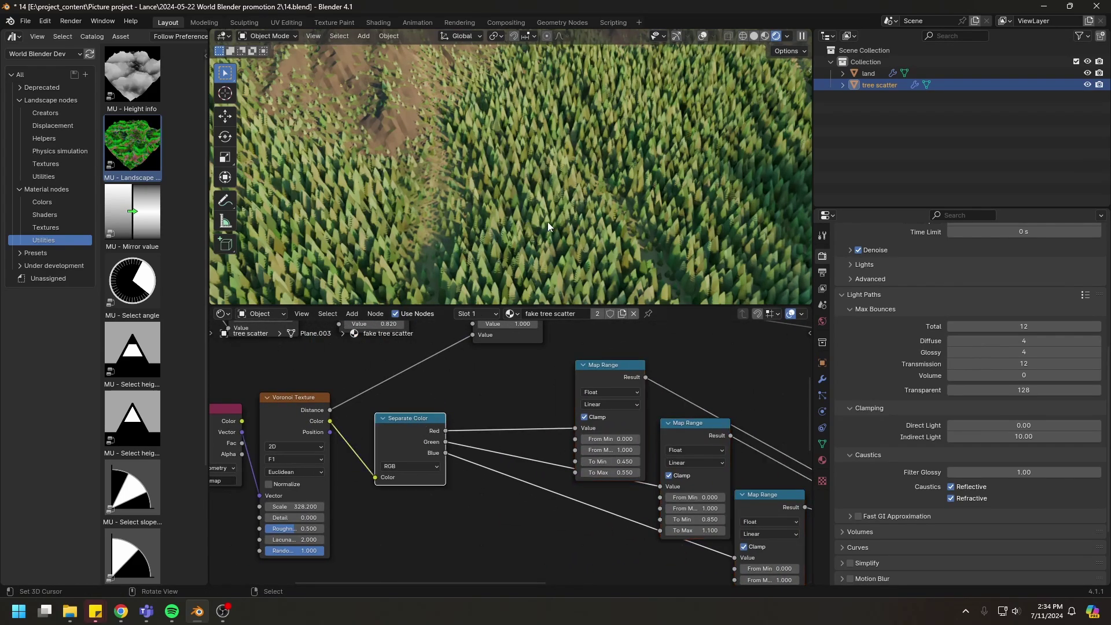
pyautogui.moveTo(695, 463); pyautogui.dragTo(454, 434, button='middle')
pyautogui.moveTo(637, 474); pyautogui.dragTo(718, 481, button='middle')
pyautogui.scroll(-1, 637, 473)
pyautogui.moveTo(404, 370); pyautogui.dragTo(633, 500)
pyautogui.press('g')
pyautogui.click(635, 573)
# Step: Space out the math nodes to free room on the link between the Add and Greater Than nodes
pyautogui.click(376, 334)
pyautogui.scroll(1, 487, 432)
pyautogui.moveTo(487, 433); pyautogui.dragTo(460, 557, button='middle')
pyautogui.moveTo(327, 409); pyautogui.dragTo(316, 411)
pyautogui.moveTo(512, 413); pyautogui.dragTo(427, 422, button='middle')
pyautogui.moveTo(697, 364); pyautogui.dragTo(740, 368)
pyautogui.moveTo(389, 403); pyautogui.dragTo(508, 464, button='middle')
pyautogui.moveTo(493, 365); pyautogui.dragTo(462, 363)
pyautogui.scroll(-1, 506, 500)
pyautogui.moveTo(506, 500); pyautogui.dragTo(466, 490, button='middle')
# Step: Duplicate the Add node onto the link to Greater Than and connect Separate Color's Red output to its second value
pyautogui.click(461, 346)
pyautogui.hotkey('shift', 'd')
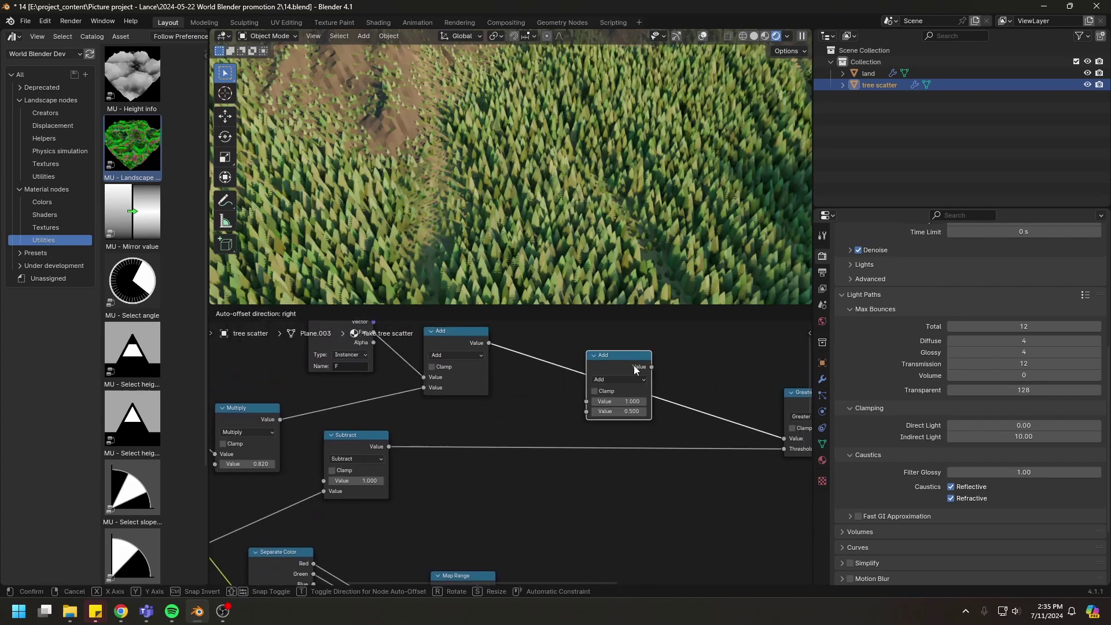
pyautogui.click(625, 372)
pyautogui.moveTo(313, 563); pyautogui.dragTo(589, 413)
pyautogui.moveTo(347, 364); pyautogui.dragTo(433, 457, button='middle')
pyautogui.scroll(-1, 644, 512)
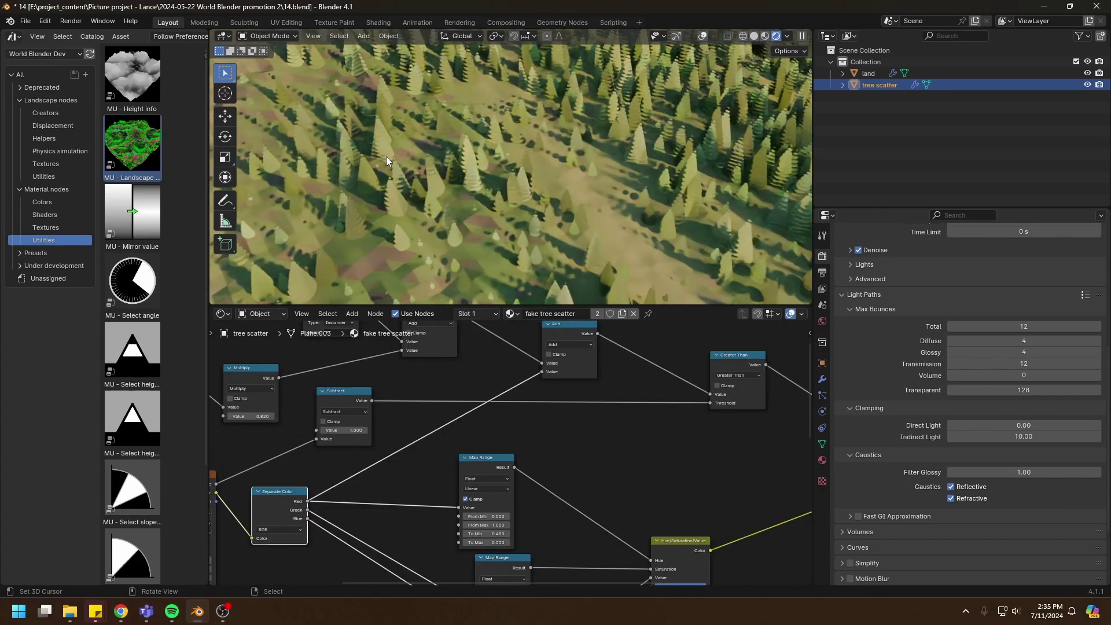
pyautogui.scroll(-5, 615, 160)
pyautogui.moveTo(615, 159); pyautogui.dragTo(509, 248, button='middle')
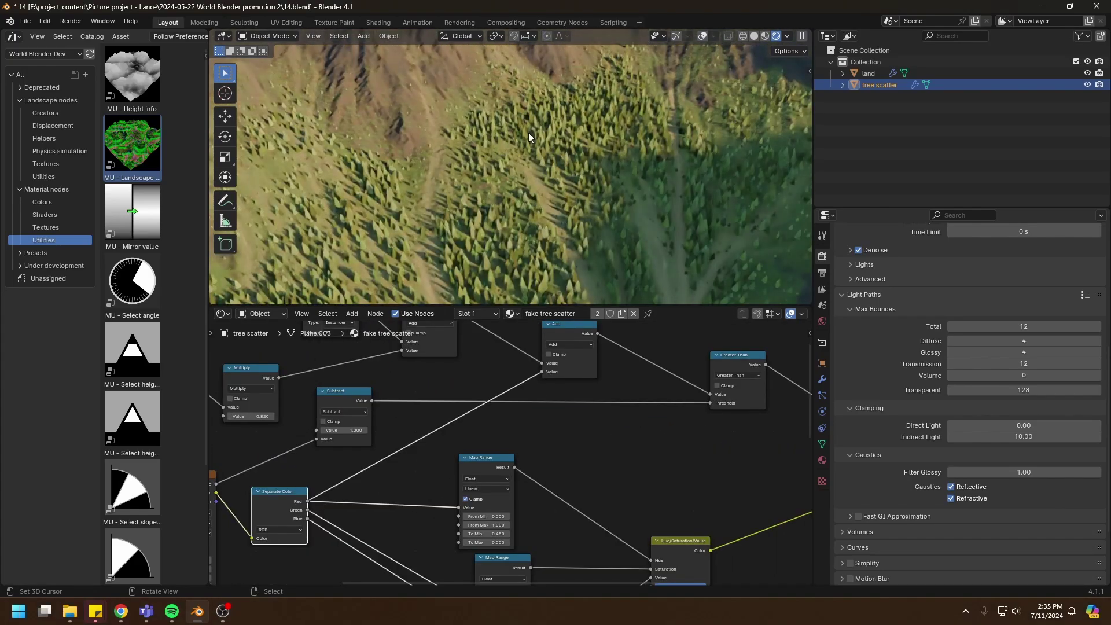
# Step: Select the Hue/Saturation/Value node and inspect the tree colors and spacing up close
pyautogui.moveTo(584, 515); pyautogui.dragTo(567, 454, button='middle')
pyautogui.scroll(2, 568, 454)
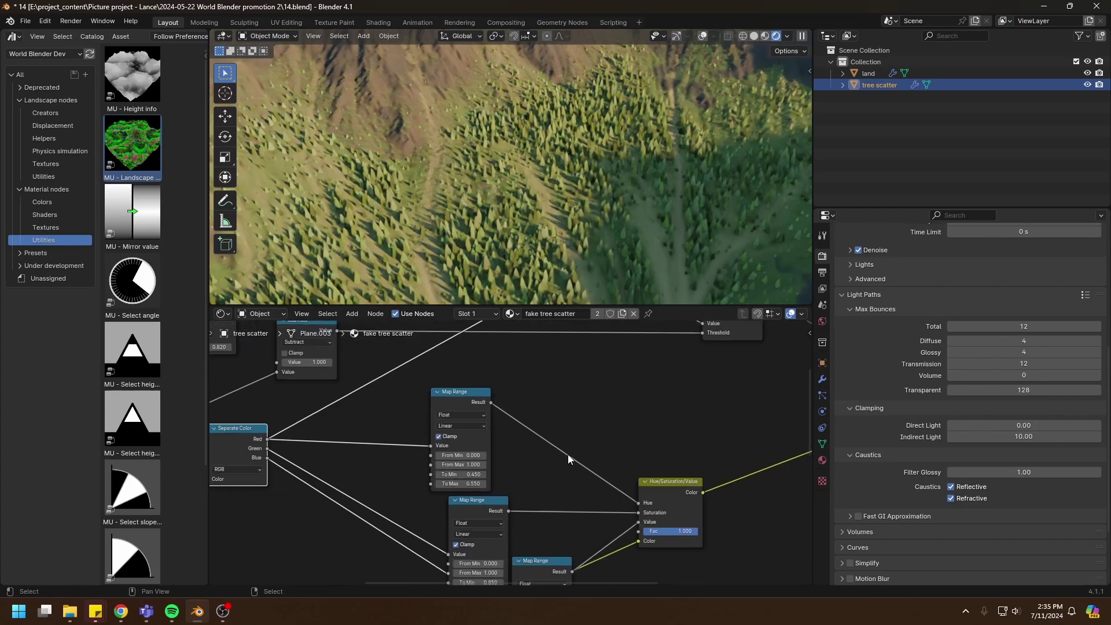
pyautogui.click(666, 486)
pyautogui.scroll(5, 459, 178)
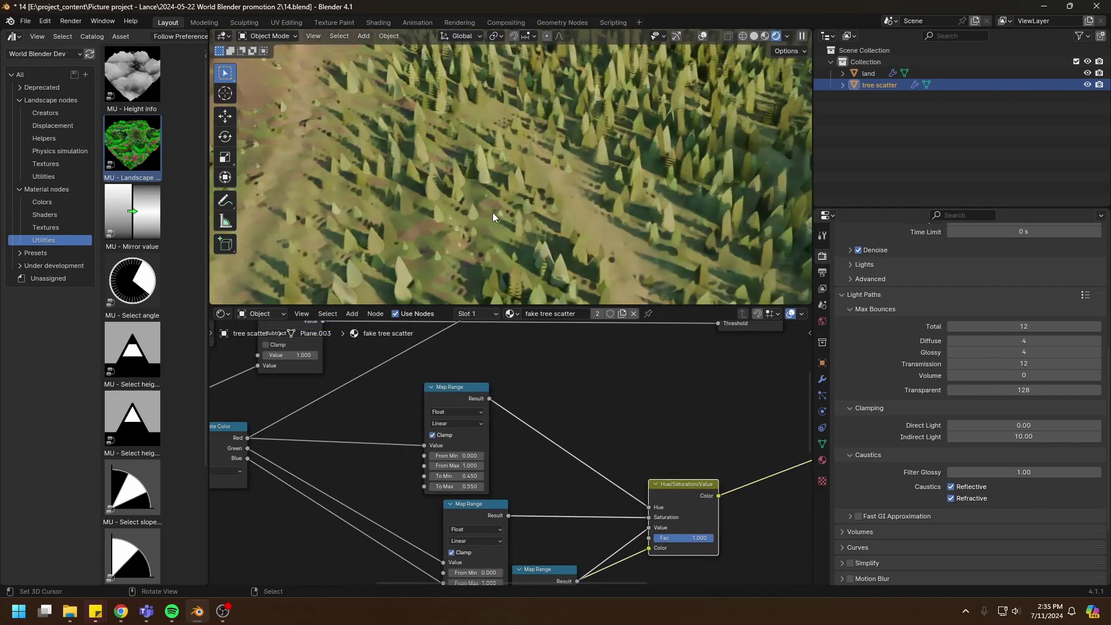
pyautogui.scroll(2, 566, 185)
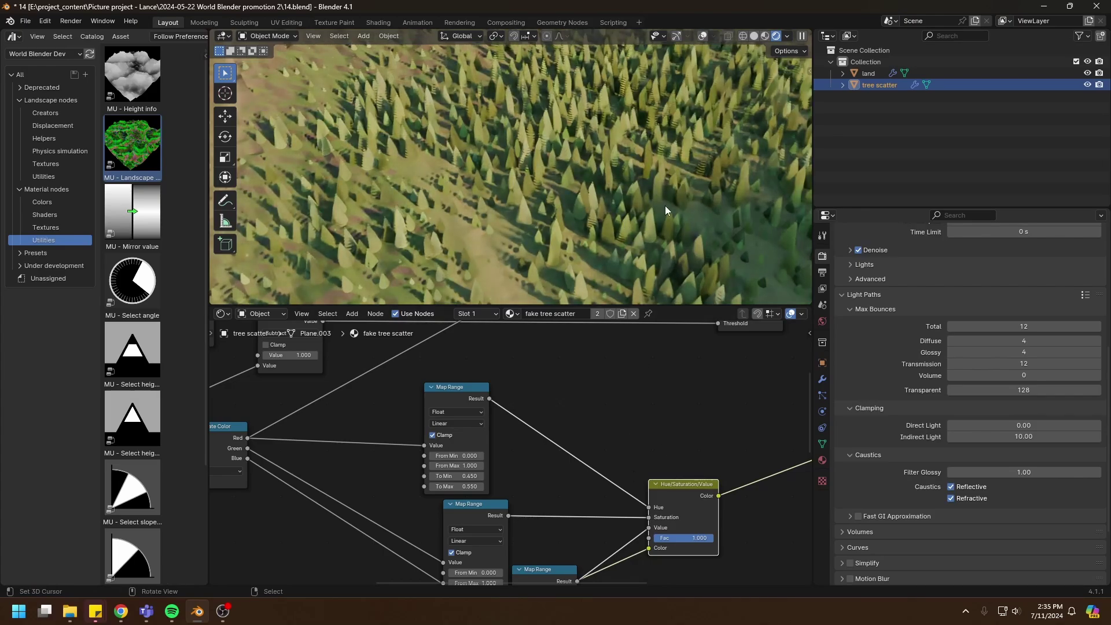
# Step: Add a White Noise Texture node beside the Separate Color node and set its dimensions to 1D
pyautogui.moveTo(651, 212); pyautogui.dragTo(487, 188, button='middle')
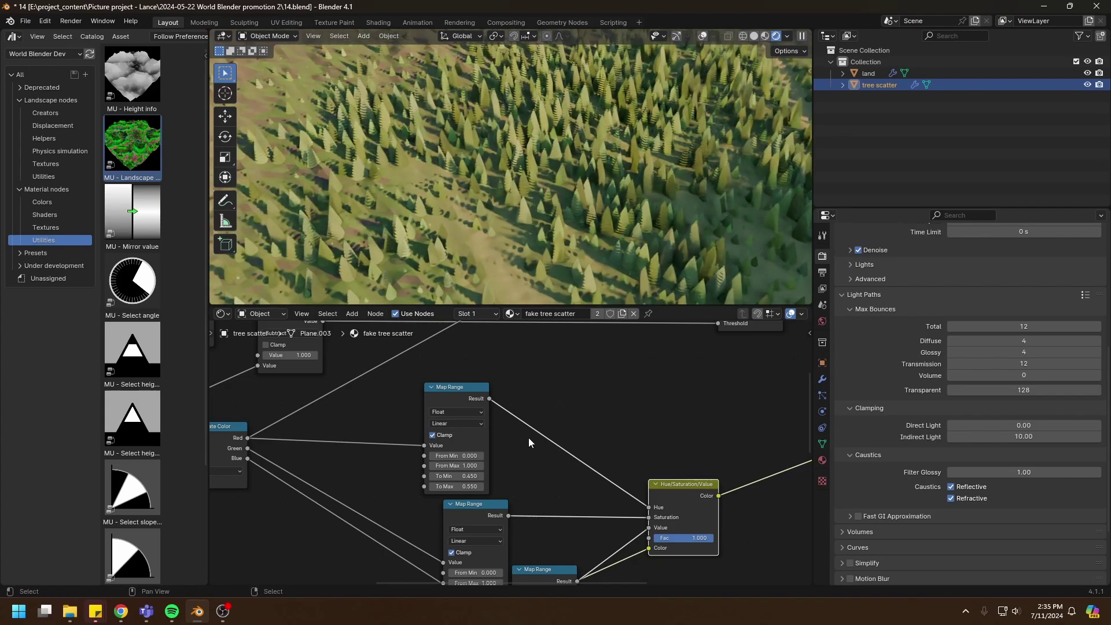
pyautogui.moveTo(523, 440); pyautogui.dragTo(619, 440, button='middle')
pyautogui.scroll(-1, 618, 443)
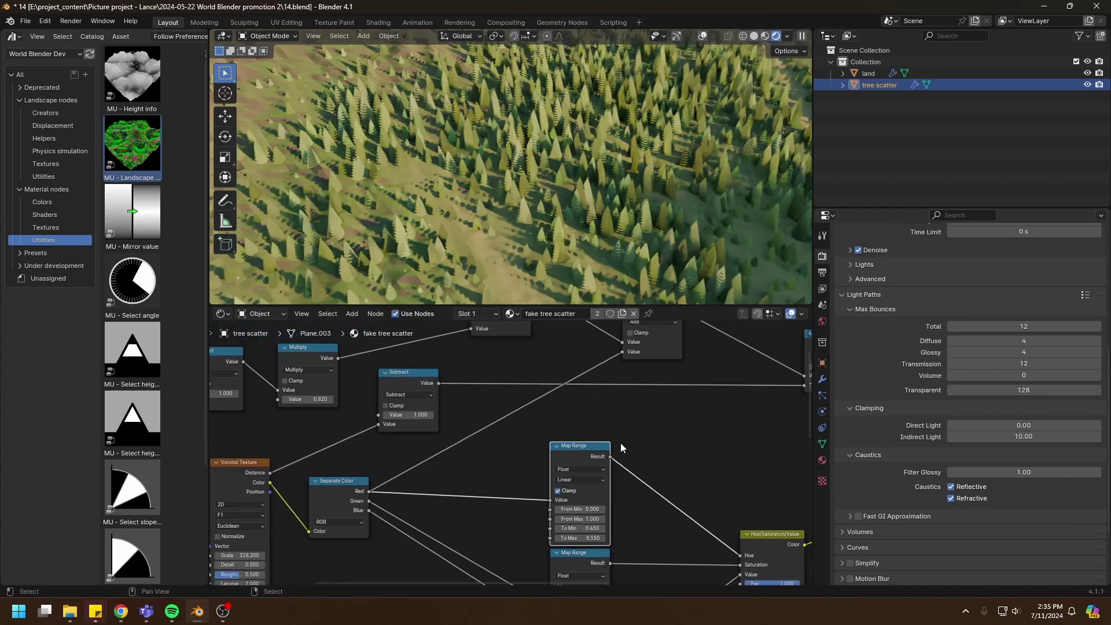
pyautogui.moveTo(353, 503); pyautogui.dragTo(356, 514)
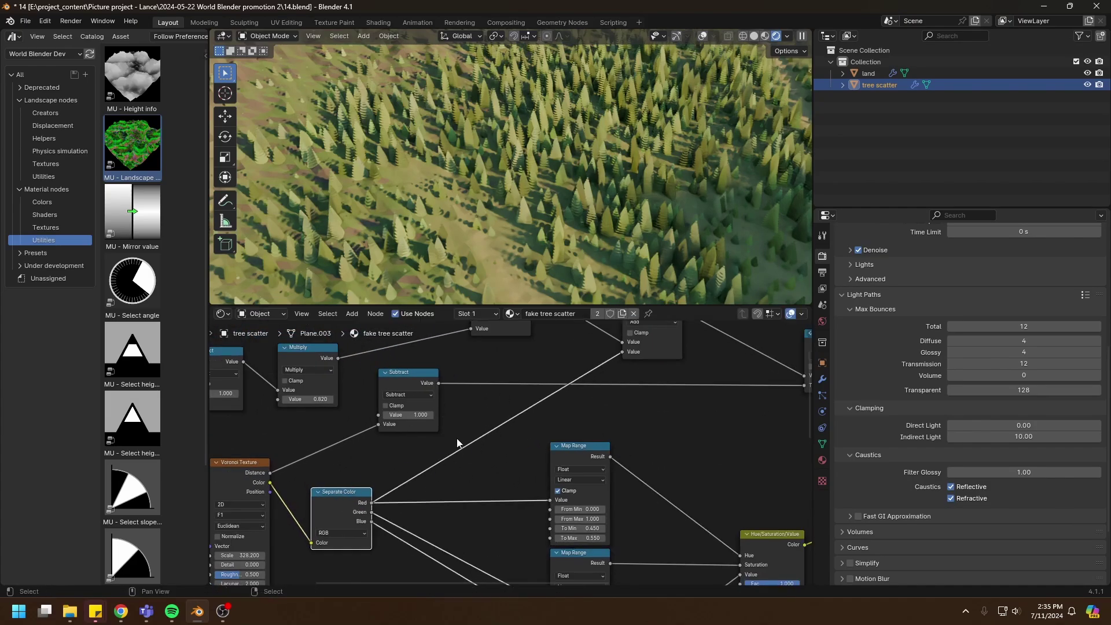
pyautogui.scroll(1, 459, 449)
pyautogui.hotkey('shift', 'a')
pyautogui.moveTo(467, 417)
pyautogui.moveTo(458, 439)
pyautogui.click(564, 439)
pyautogui.click(713, 435)
pyautogui.click(716, 441)
pyautogui.click(705, 467)
# Step: Feed Separate Color's Red output into the White Noise Texture's W and its Value into the second input of the Add node before Greater Than
pyautogui.moveTo(719, 418); pyautogui.dragTo(640, 334)
pyautogui.moveTo(580, 328); pyautogui.dragTo(533, 450, button='middle')
pyautogui.moveTo(488, 395); pyautogui.dragTo(593, 460)
pyautogui.moveTo(541, 499); pyautogui.dragTo(524, 444, button='middle')
pyautogui.moveTo(450, 513); pyautogui.dragTo(577, 415)
pyautogui.moveTo(432, 514); pyautogui.dragTo(532, 436, button='middle')
pyautogui.scroll(-1, 531, 436)
pyautogui.moveTo(521, 430); pyautogui.dragTo(515, 432)
# Step: Preview the White Noise Texture, Separate Color and Add outputs on the terrain in turn, ending with the full Mix Shader
pyautogui.keyDown('ctrl'); pyautogui.keyDown('shift'); pyautogui.click(512, 432); pyautogui.keyUp('shift'); pyautogui.keyUp('ctrl')
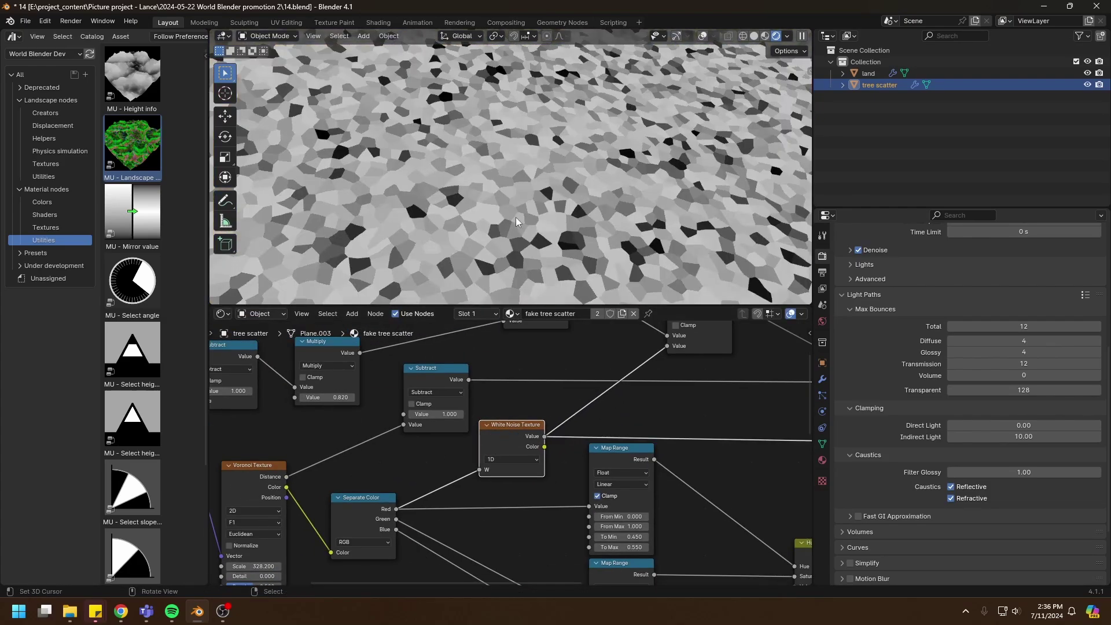
pyautogui.keyDown('ctrl'); pyautogui.keyDown('shift'); pyautogui.click(363, 521); pyautogui.keyUp('shift'); pyautogui.keyUp('ctrl')
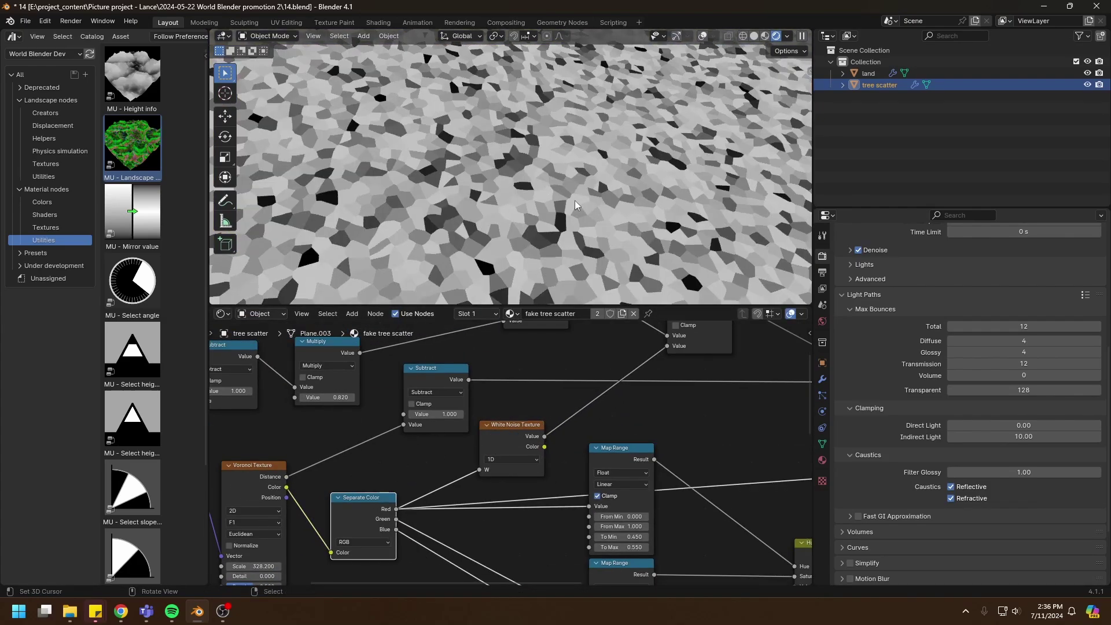
pyautogui.moveTo(612, 457); pyautogui.dragTo(502, 512, button='middle')
pyautogui.keyDown('ctrl'); pyautogui.keyDown('shift'); pyautogui.click(603, 349); pyautogui.keyUp('shift'); pyautogui.keyUp('ctrl')
pyautogui.moveTo(680, 455); pyautogui.dragTo(686, 411, button='middle')
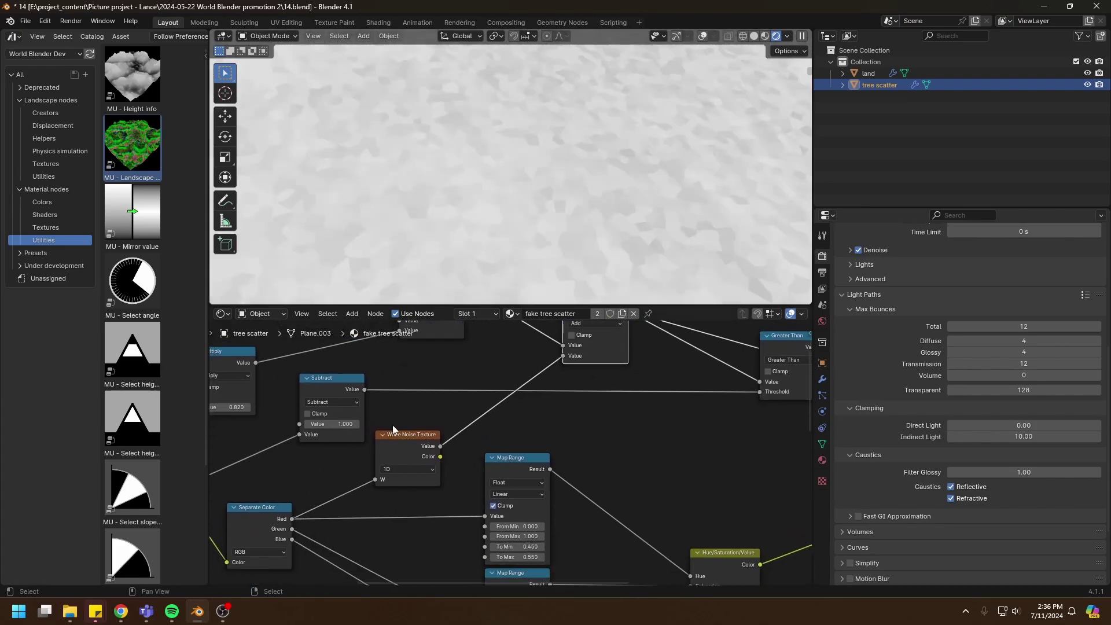
pyautogui.moveTo(524, 466)
pyautogui.mouseDown(button='middle')
pyautogui.moveTo(429, 496)
pyautogui.moveTo(520, 463)
pyautogui.mouseUp(button='middle')
pyautogui.click(394, 437)
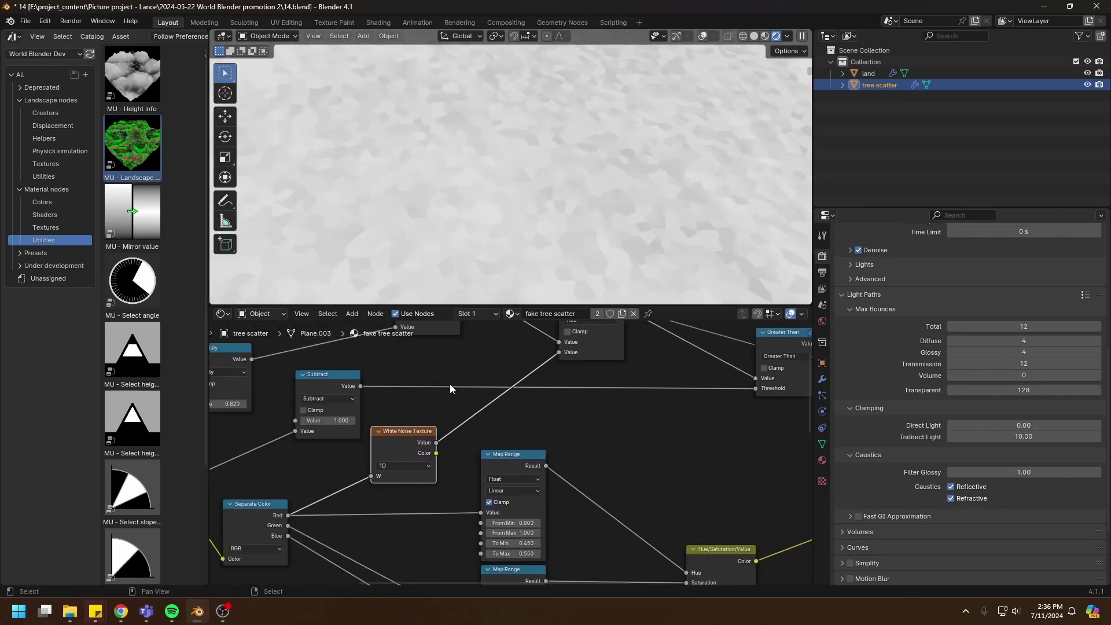
pyautogui.scroll(-1, 579, 431)
pyautogui.moveTo(761, 441)
pyautogui.mouseDown(button='middle')
pyautogui.moveTo(606, 425)
pyautogui.moveTo(396, 445)
pyautogui.mouseUp(button='middle')
pyautogui.keyDown('ctrl'); pyautogui.keyDown('shift'); pyautogui.click(643, 456); pyautogui.keyUp('shift'); pyautogui.keyUp('ctrl')
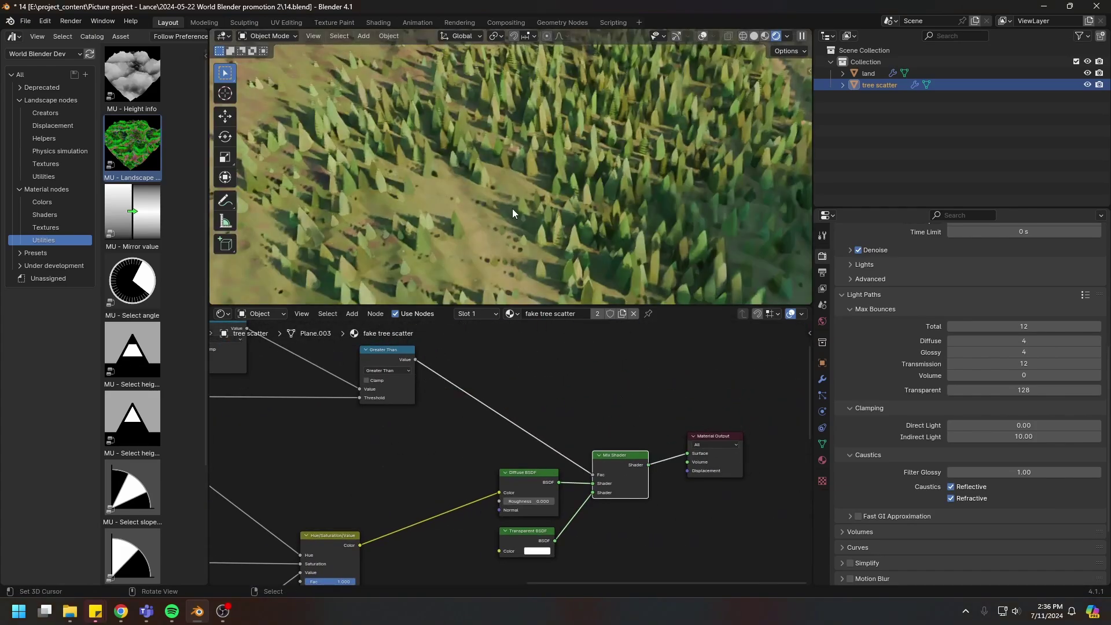
# Step: Reposition the White Noise Texture and duplicate the Multiply node onto its link to the Add node
pyautogui.moveTo(463, 428); pyautogui.dragTo(563, 408, button='middle')
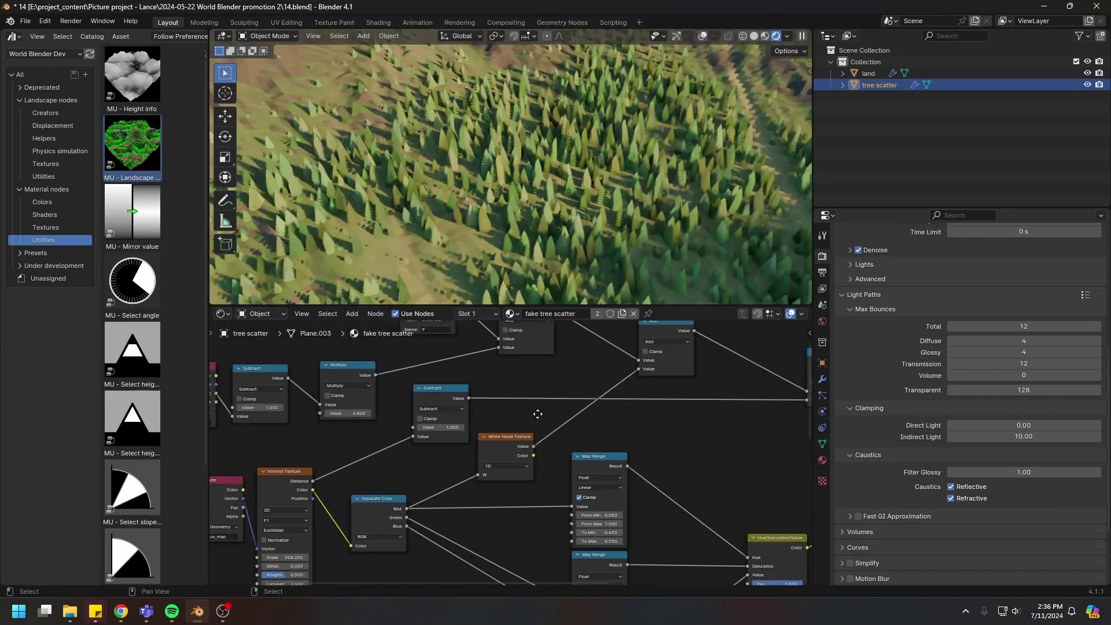
pyautogui.moveTo(532, 439); pyautogui.dragTo(509, 446)
pyautogui.scroll(1, 475, 423)
pyautogui.moveTo(475, 424); pyautogui.dragTo(491, 454, button='middle')
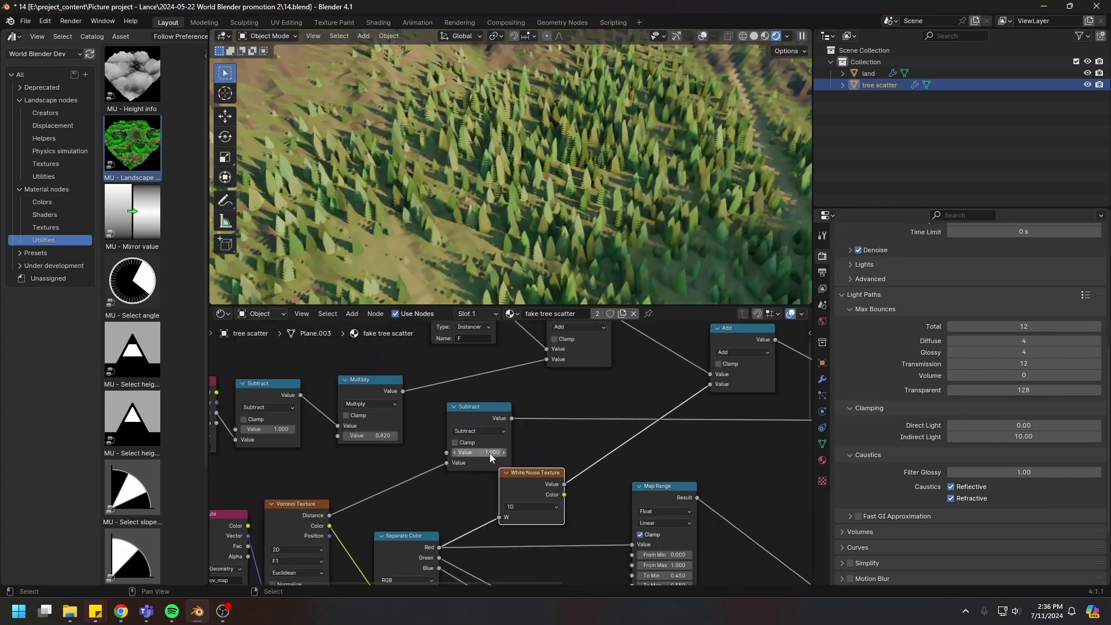
pyautogui.moveTo(534, 474); pyautogui.dragTo(550, 457)
pyautogui.click(356, 383)
pyautogui.hotkey('shift', 'd')
pyautogui.click(620, 441)
pyautogui.moveTo(643, 441); pyautogui.dragTo(662, 427)
# Step: Try a value of 0.5 on the duplicated Multiply node, inspect the tree heights, and settle on 0.3
pyautogui.scroll(1, 681, 498)
pyautogui.moveTo(681, 499); pyautogui.dragTo(660, 433, button='middle')
pyautogui.scroll(2, 641, 354)
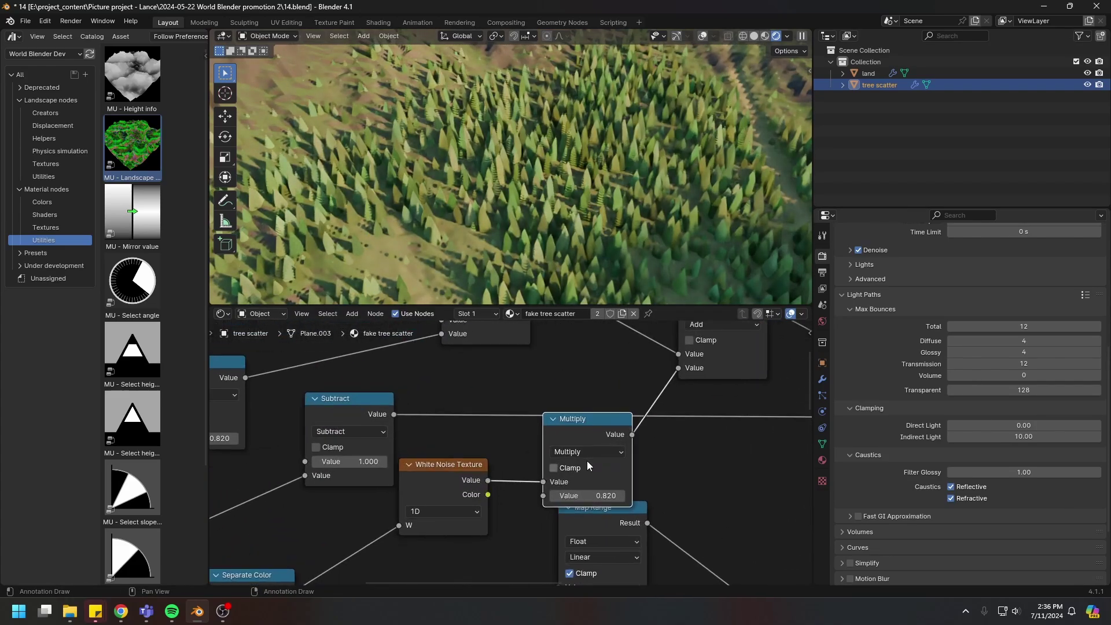
pyautogui.click(590, 495)
pyautogui.write('0.5')
pyautogui.press('Return')
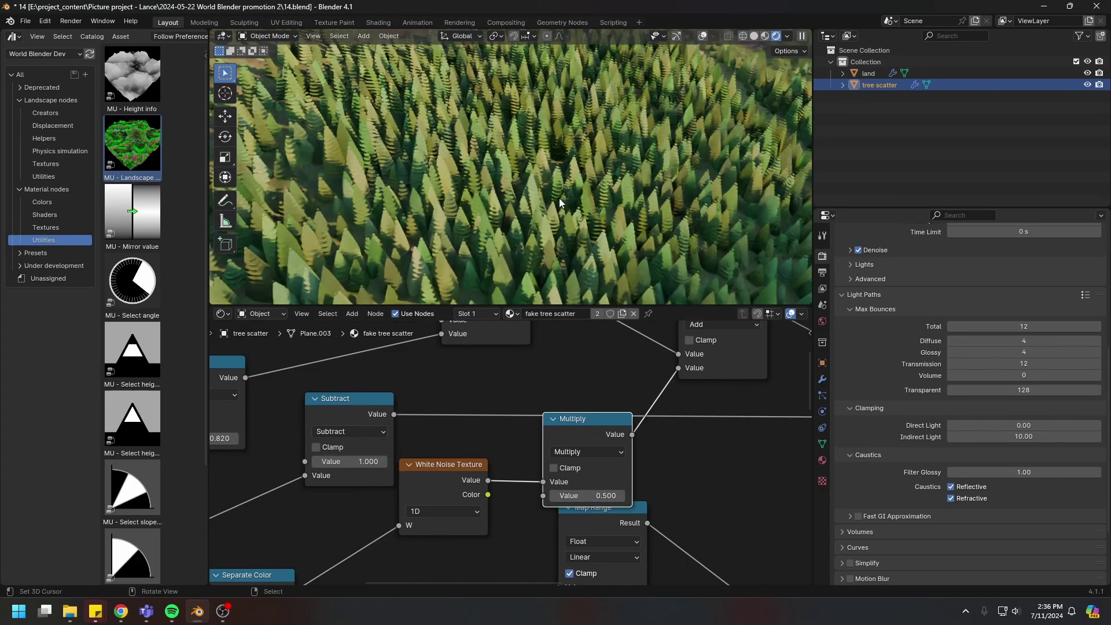
pyautogui.click(595, 494)
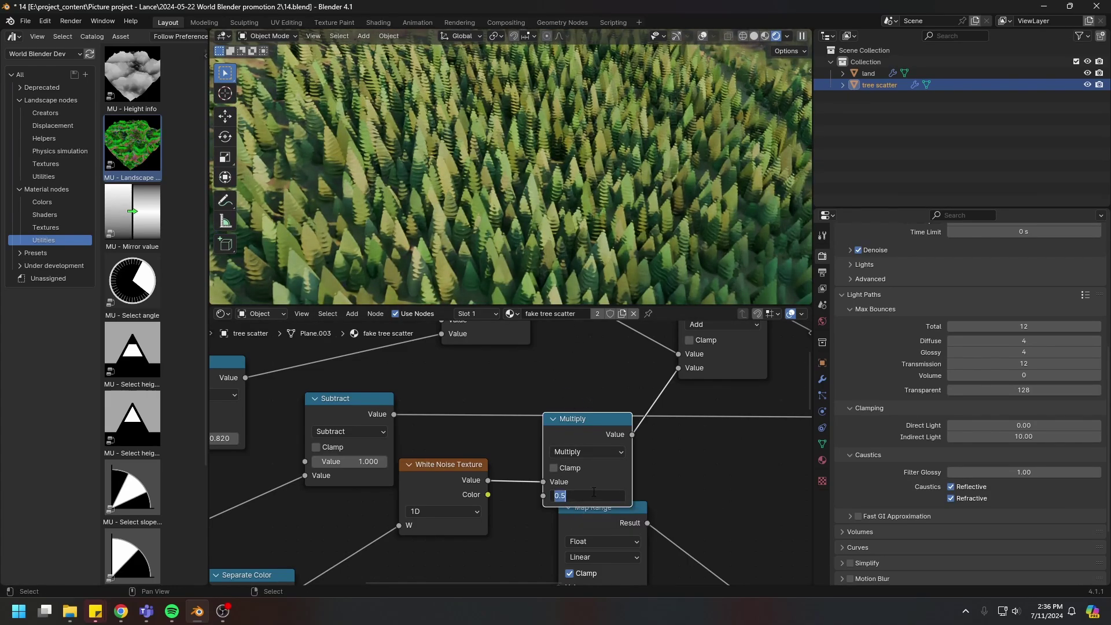
pyautogui.write('0.3')
pyautogui.press('Return')
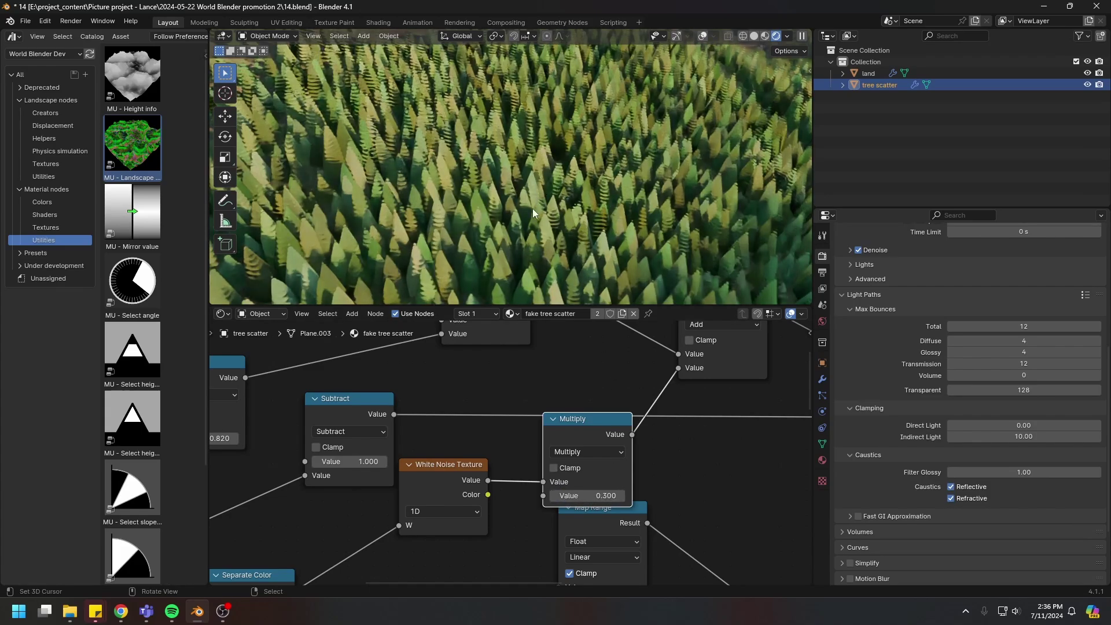
# Step: Move groups of math and shader nodes apart to open up space in the node tree
pyautogui.scroll(-4, 531, 204)
pyautogui.scroll(-6, 523, 199)
pyautogui.scroll(-5, 582, 452)
pyautogui.moveTo(328, 355); pyautogui.dragTo(539, 447)
pyautogui.press('g')
pyautogui.click(529, 437)
pyautogui.press('b')
pyautogui.moveTo(522, 365); pyautogui.dragTo(697, 394)
pyautogui.press('g')
pyautogui.click(681, 395)
pyautogui.moveTo(521, 413); pyautogui.dragTo(531, 417)
pyautogui.click(579, 444)
# Step: Move the landscape texture and RGB Curves nodes together to the area below the Map Range nodes
pyautogui.moveTo(543, 462); pyautogui.dragTo(531, 448)
pyautogui.scroll(2, 634, 524)
pyautogui.moveTo(634, 527); pyautogui.dragTo(669, 313, button='middle')
pyautogui.moveTo(296, 427); pyautogui.dragTo(483, 521)
pyautogui.press('g')
pyautogui.click(700, 452)
pyautogui.moveTo(637, 385); pyautogui.dragTo(552, 499, button='middle')
pyautogui.scroll(3, 550, 498)
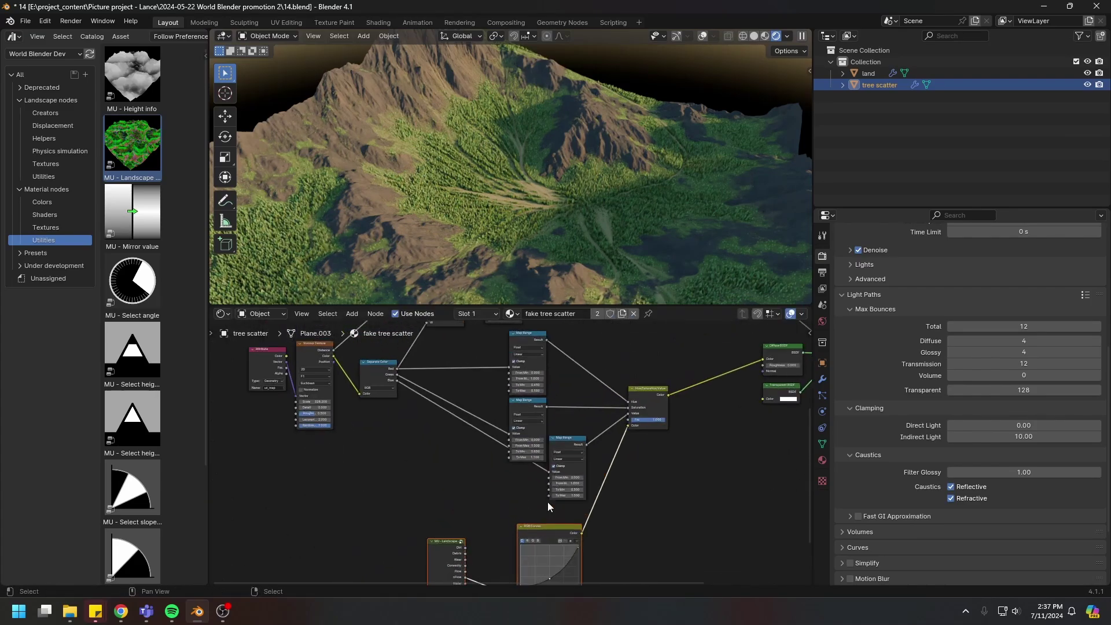
# Step: Stack the third Map Range node under the other two and line up the RGB Curves and landscape texture nodes beneath them
pyautogui.moveTo(572, 442); pyautogui.dragTo(532, 474)
pyautogui.press('g')
pyautogui.click(536, 405)
pyautogui.moveTo(535, 405); pyautogui.dragTo(526, 479, button='middle')
pyautogui.moveTo(493, 331); pyautogui.dragTo(489, 326)
pyautogui.moveTo(526, 545); pyautogui.dragTo(529, 427, button='middle')
pyautogui.scroll(1, 521, 484)
pyautogui.moveTo(529, 432); pyautogui.dragTo(526, 424)
pyautogui.moveTo(399, 466); pyautogui.dragTo(412, 466)
pyautogui.moveTo(367, 431); pyautogui.dragTo(460, 544)
pyautogui.press('g')
pyautogui.click(529, 428)
pyautogui.moveTo(531, 422); pyautogui.dragTo(431, 517, button='middle')
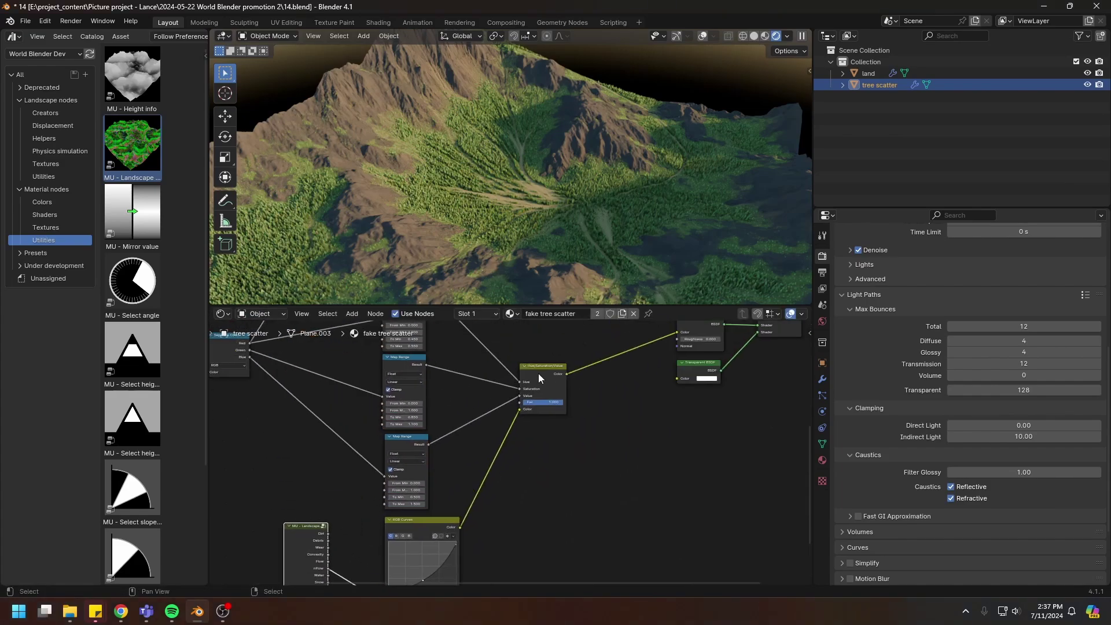
# Step: Space out the Hue/Saturation/Value, Diffuse BSDF, Transparent BSDF, Mix Shader and Material Output nodes to make room for extra shaders
pyautogui.moveTo(539, 373); pyautogui.dragTo(550, 374)
pyautogui.moveTo(709, 362); pyautogui.dragTo(494, 471, button='middle')
pyautogui.moveTo(494, 471); pyautogui.dragTo(494, 481)
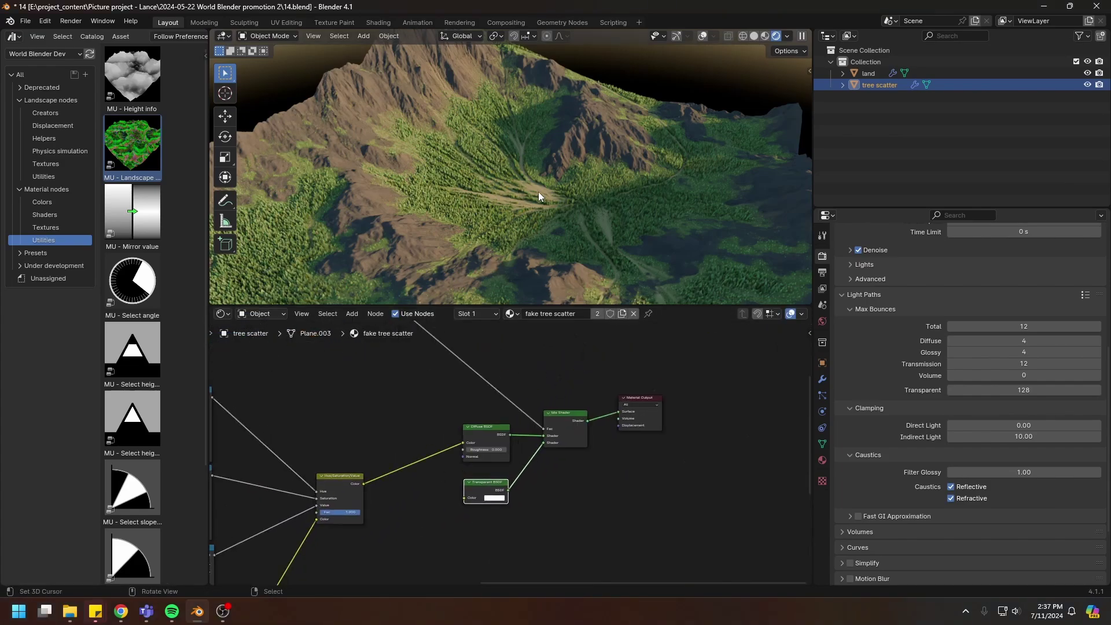
pyautogui.moveTo(538, 192); pyautogui.dragTo(473, 183, button='middle')
pyautogui.moveTo(376, 154); pyautogui.dragTo(454, 185)
pyautogui.scroll(-7, 598, 190)
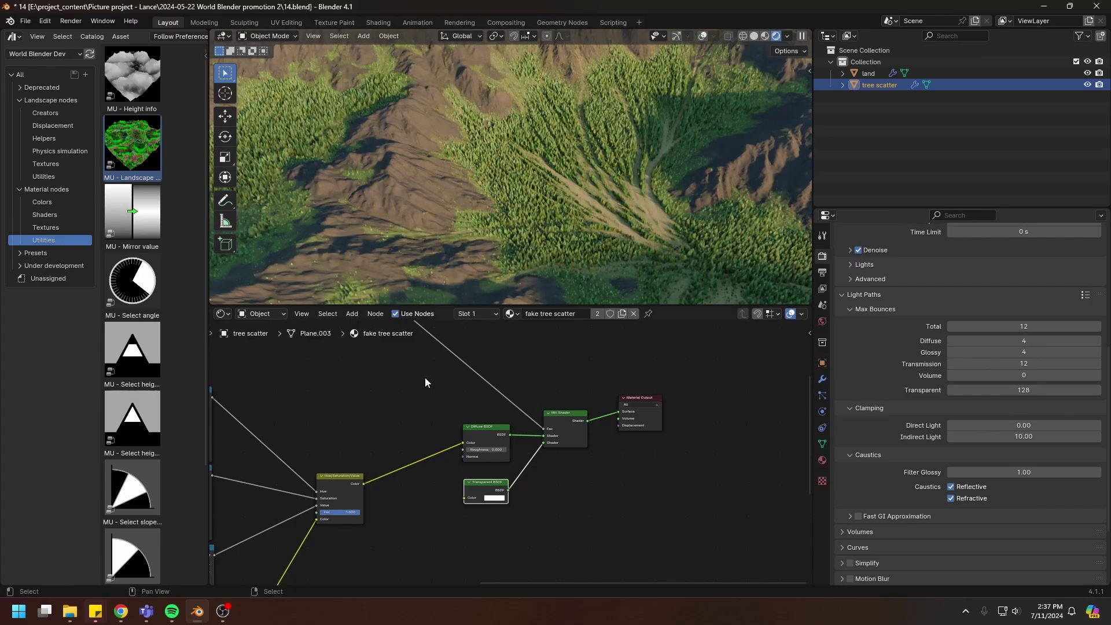
pyautogui.moveTo(426, 378); pyautogui.dragTo(799, 563)
pyautogui.click(660, 426)
pyautogui.moveTo(547, 413); pyautogui.dragTo(473, 457)
pyautogui.scroll(3, 512, 462)
pyautogui.moveTo(529, 532); pyautogui.dragTo(636, 453, button='middle')
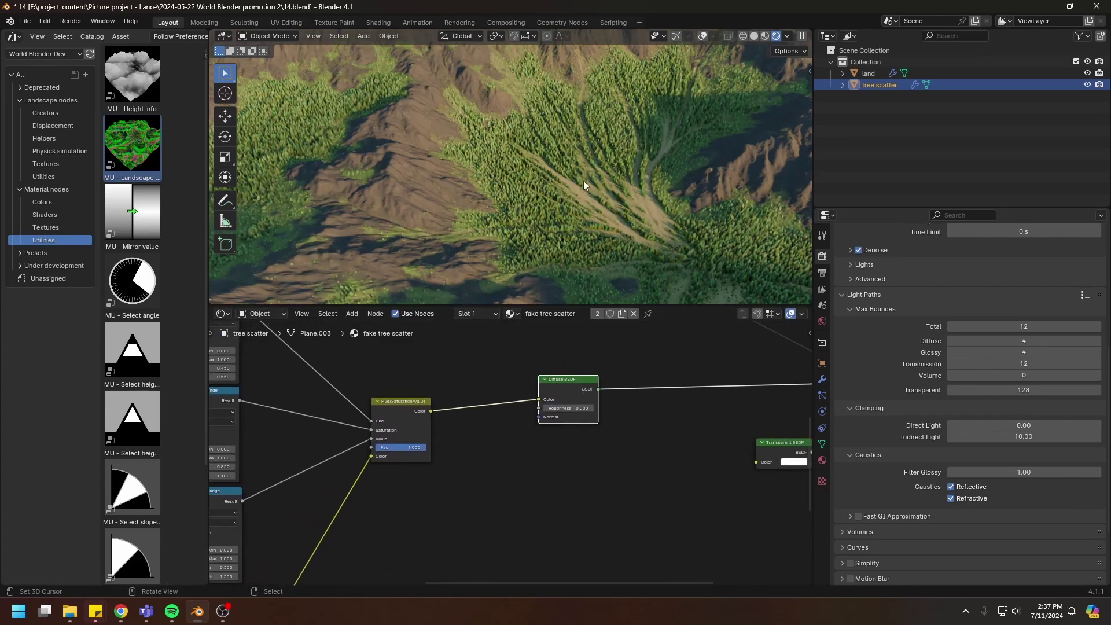
# Step: Add a Translucent BSDF below the Diffuse BSDF and feed it the Hue/Saturation/Value color
pyautogui.scroll(2, 588, 446)
pyautogui.hotkey('shift', 'a')
pyautogui.moveTo(613, 380)
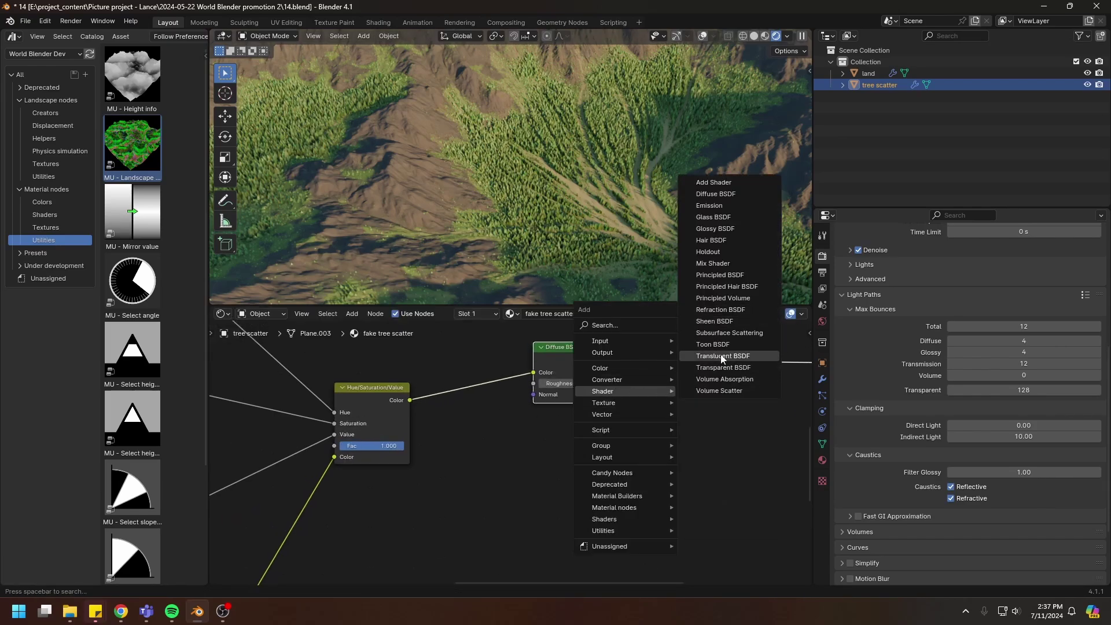
pyautogui.click(722, 357)
pyautogui.click(564, 440)
pyautogui.moveTo(409, 400); pyautogui.dragTo(510, 473)
# Step: Add a Mix Shader beside the Translucent BSDF and connect the translucent output to its second shader input
pyautogui.hotkey('shift', 'a')
pyautogui.moveTo(605, 429)
pyautogui.click(708, 300)
pyautogui.click(634, 463)
pyautogui.moveTo(554, 474); pyautogui.dragTo(599, 488)
pyautogui.moveTo(625, 443); pyautogui.dragTo(602, 448)
pyautogui.moveTo(720, 390); pyautogui.dragTo(593, 390, button='middle')
# Step: Insert an Add Shader after the Diffuse BSDF, connect the translucent Mix Shader to its second input, and set that mix factor to 0.783
pyautogui.hotkey('shift', 'a')
pyautogui.moveTo(562, 394)
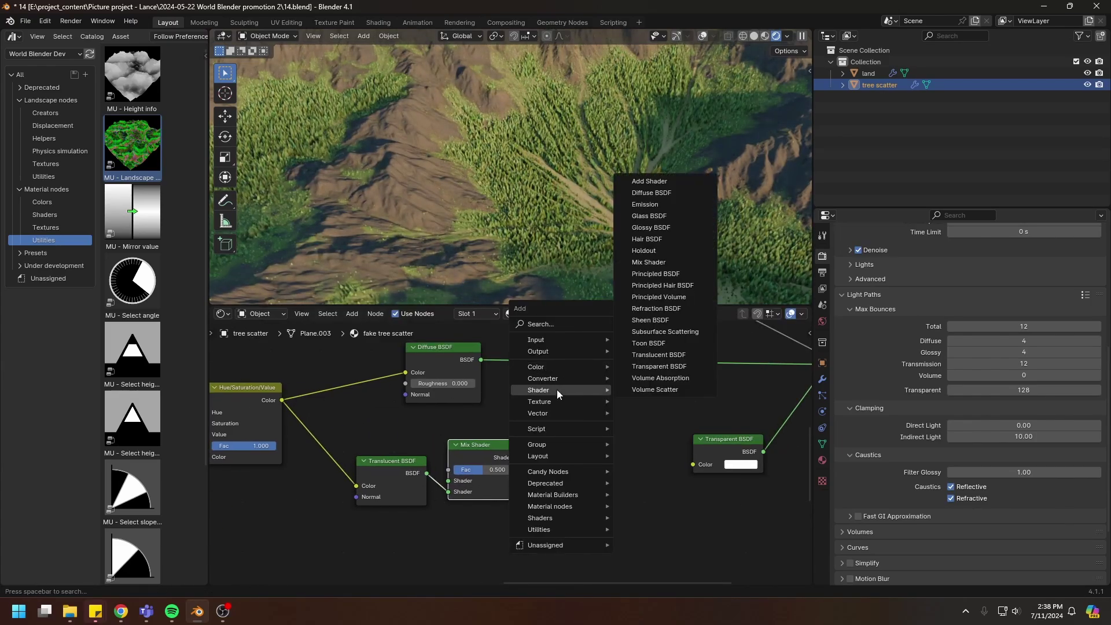
pyautogui.click(649, 181)
pyautogui.click(618, 373)
pyautogui.moveTo(519, 458); pyautogui.dragTo(614, 373)
pyautogui.scroll(4, 581, 463)
pyautogui.moveTo(555, 454); pyautogui.dragTo(623, 457)
pyautogui.press('Home')
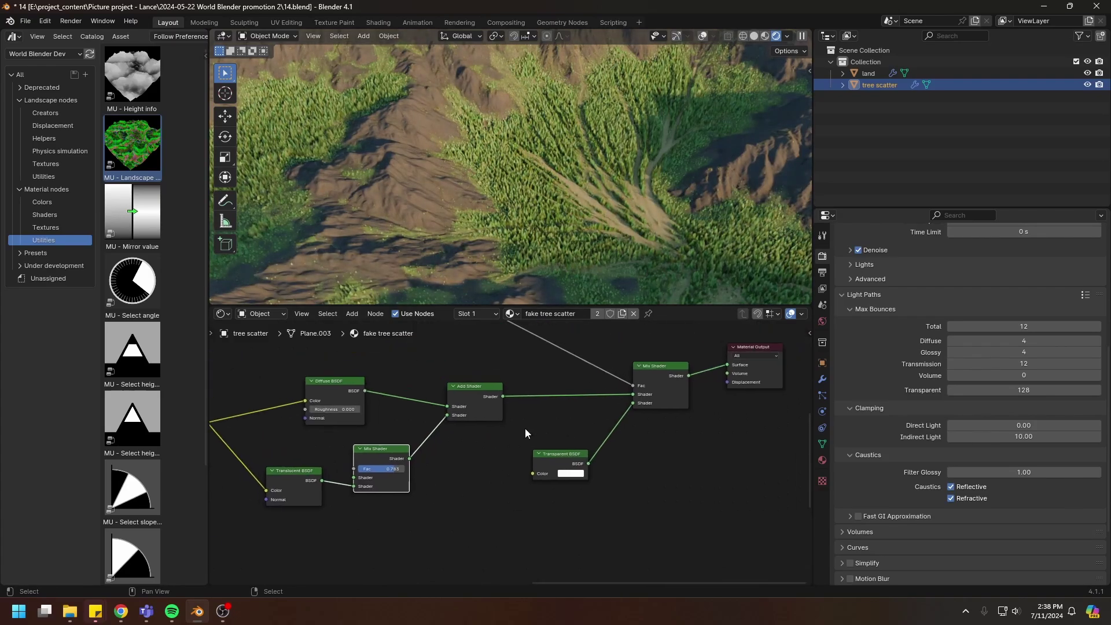
# Step: Move the Transparent BSDF, final Mix Shader and output farther along and add a Glossy BSDF below the Add Shader
pyautogui.moveTo(525, 509); pyautogui.dragTo(808, 348)
pyautogui.press('g')
pyautogui.click(768, 386)
pyautogui.scroll(5, 609, 451)
pyautogui.moveTo(551, 418)
pyautogui.mouseDown(button='middle')
pyautogui.moveTo(610, 451)
pyautogui.moveTo(557, 410)
pyautogui.mouseUp(button='middle')
pyautogui.moveTo(479, 402); pyautogui.dragTo(475, 397)
pyautogui.hotkey('shift', 'a')
pyautogui.moveTo(636, 390)
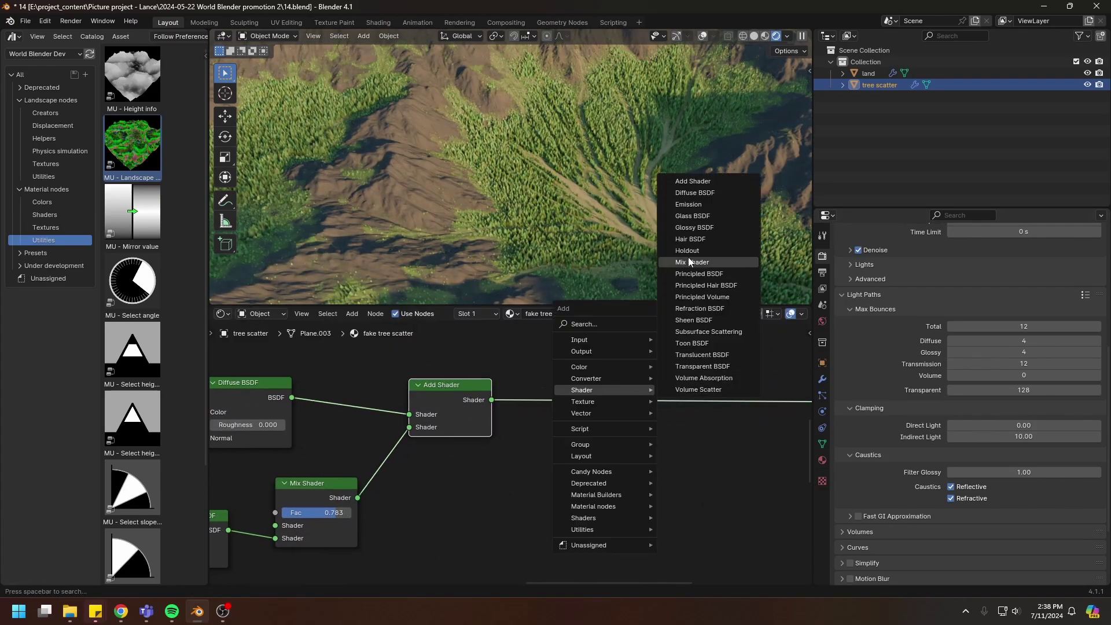
pyautogui.click(695, 228)
pyautogui.click(473, 415)
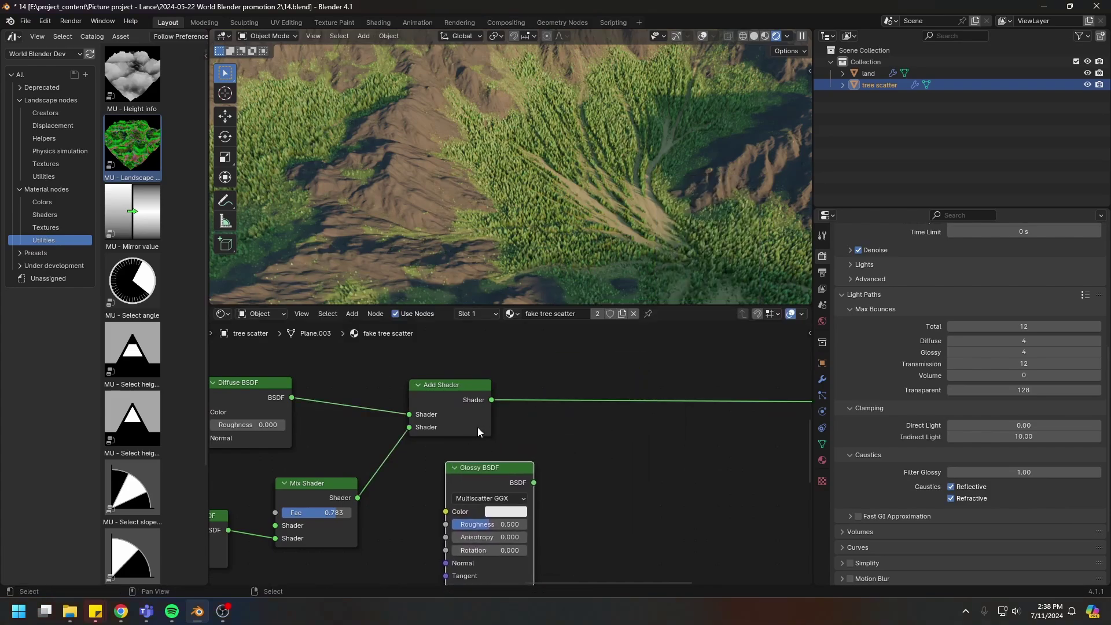
# Step: Duplicate the translucent Mix Shader onto the Add Shader's output link and connect the Glossy BSDF to its second shader input
pyautogui.click(317, 494)
pyautogui.hotkey('shift', 'd')
pyautogui.click(692, 403)
pyautogui.moveTo(533, 483); pyautogui.dragTo(650, 447)
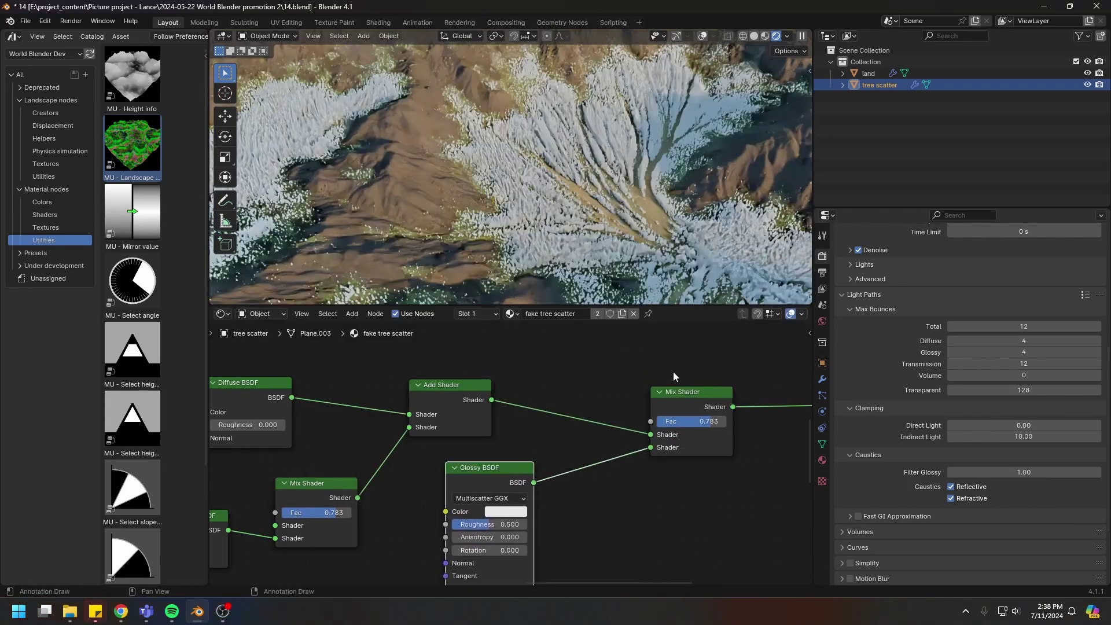
# Step: Reduce the gloss Mix Shader's factor to a low value and set the Glossy BSDF's roughness to 0.408
pyautogui.moveTo(678, 392); pyautogui.dragTo(640, 400)
pyautogui.moveTo(560, 538); pyautogui.dragTo(602, 457, button='middle')
pyautogui.scroll(2, 601, 458)
pyautogui.moveTo(538, 441); pyautogui.dragTo(496, 440)
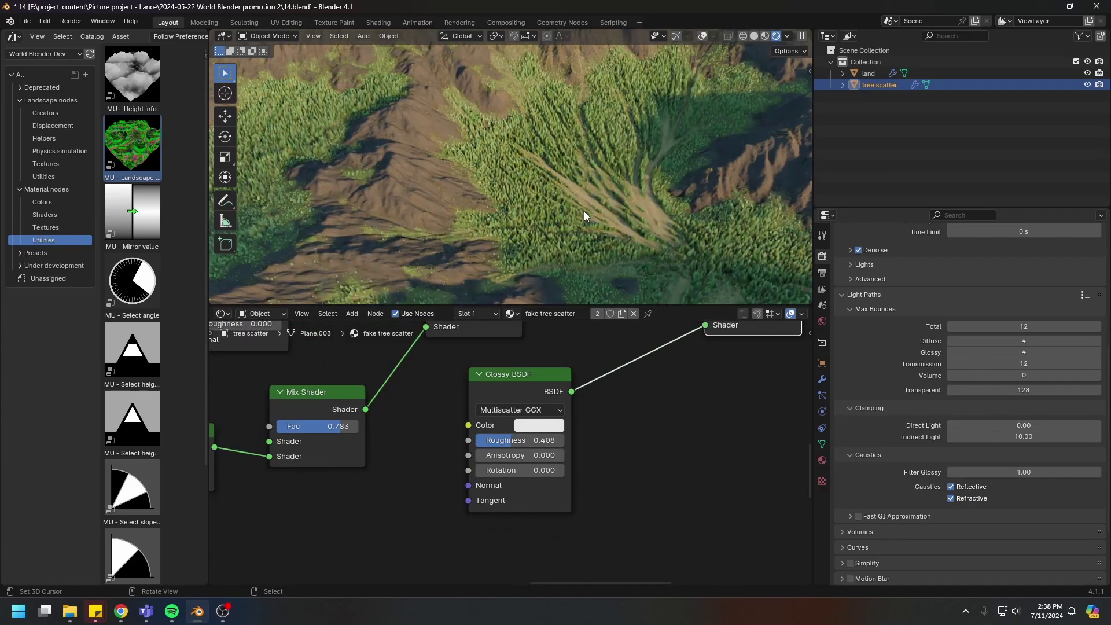
# Step: Zoom in on the trees, annotate a triangular and a round-topped tree outline over them, and erase the annotations
pyautogui.scroll(-3, 585, 211)
pyautogui.scroll(-5, 648, 203)
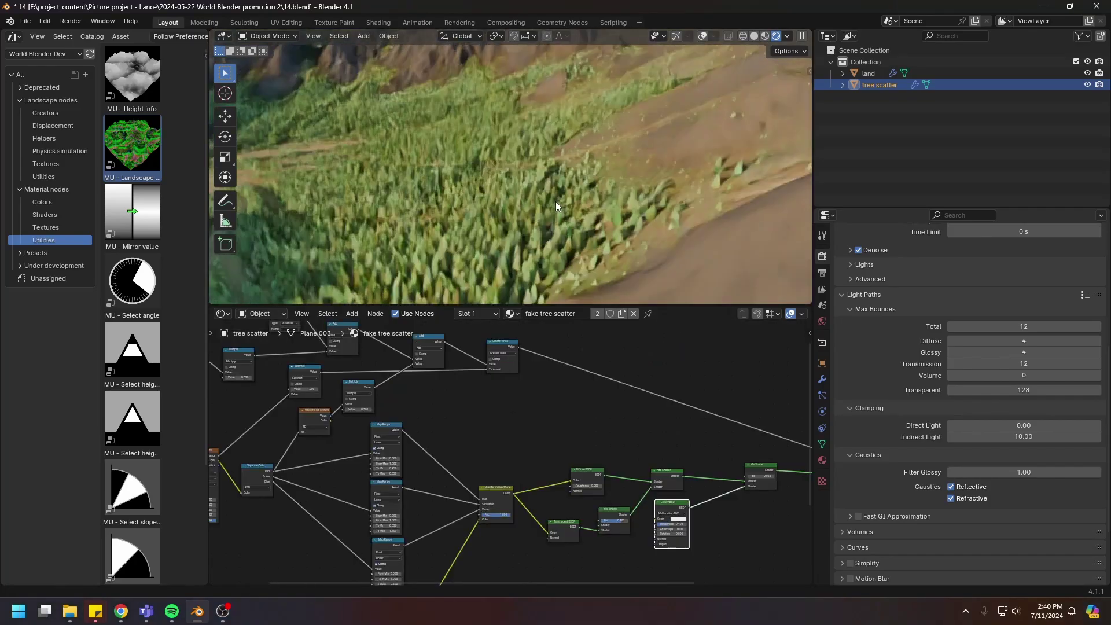
pyautogui.scroll(4, 556, 201)
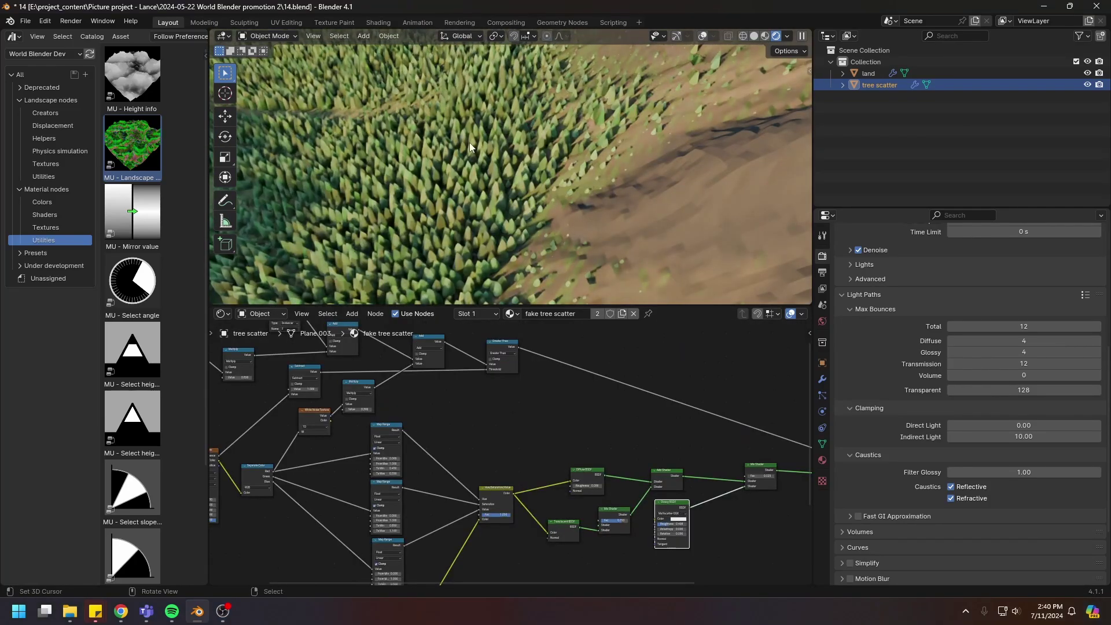
pyautogui.scroll(2, 498, 209)
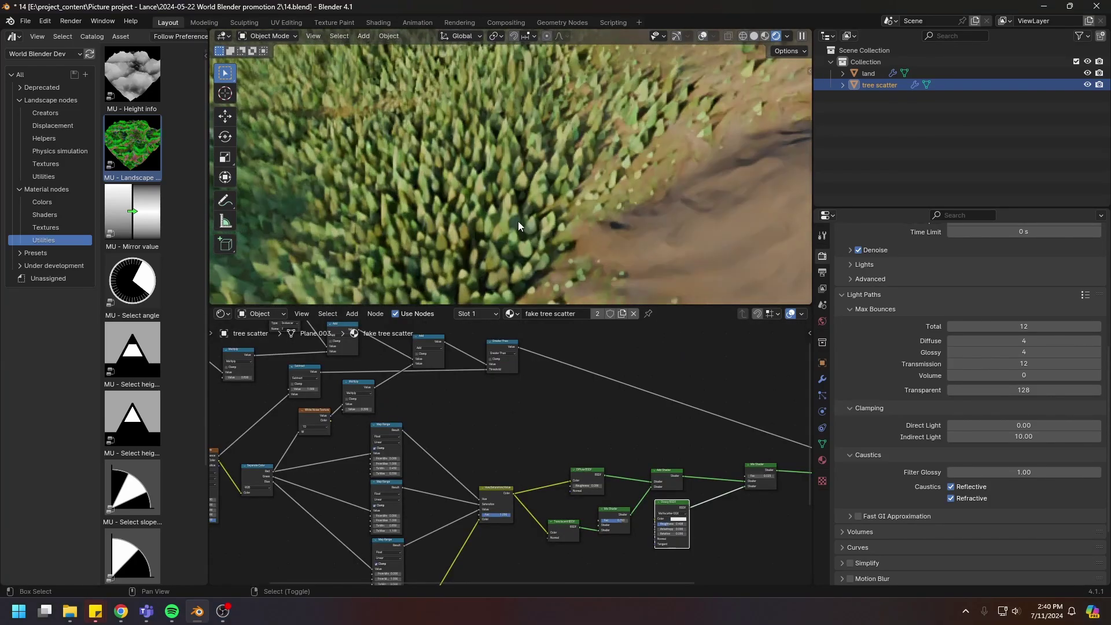
pyautogui.scroll(3, 509, 200)
pyautogui.press('d')
pyautogui.moveTo(519, 216)
pyautogui.mouseDown()
pyautogui.moveTo(542, 156)
pyautogui.moveTo(588, 186)
pyautogui.mouseUp()
pyautogui.moveTo(522, 210)
pyautogui.mouseDown()
pyautogui.moveTo(559, 98)
pyautogui.moveTo(594, 208)
pyautogui.moveTo(516, 212)
pyautogui.mouseUp()
pyautogui.moveTo(659, 154)
pyautogui.mouseDown()
pyautogui.moveTo(659, 204)
pyautogui.moveTo(618, 87)
pyautogui.moveTo(685, 147)
pyautogui.moveTo(658, 158)
pyautogui.mouseUp()
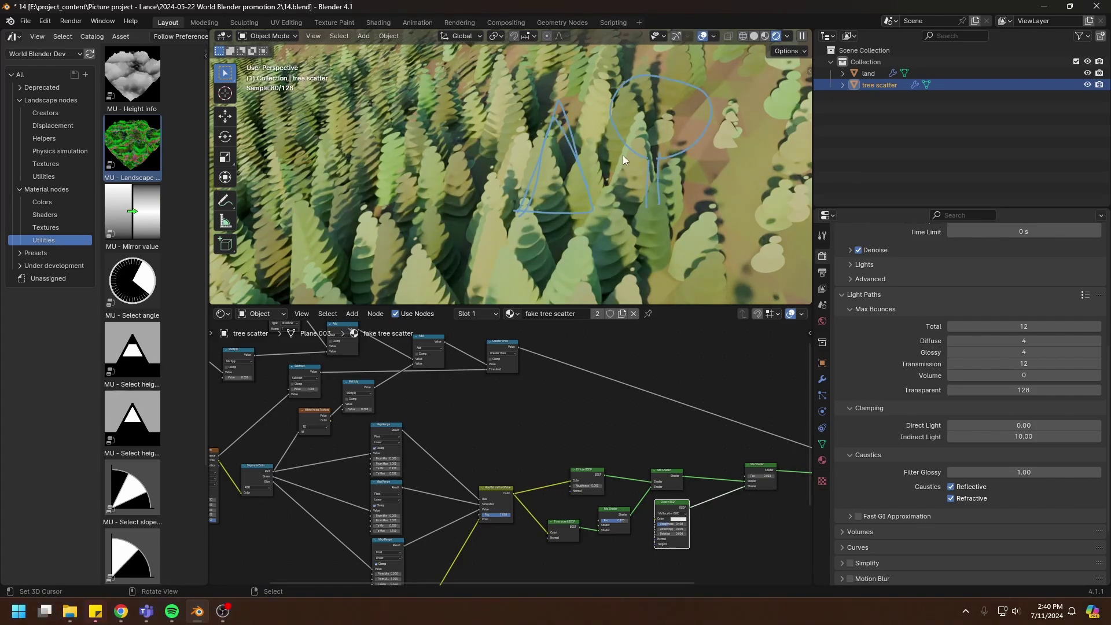
pyautogui.moveTo(548, 200)
pyautogui.keyDown('ctrl'); pyautogui.mouseDown()
pyautogui.moveTo(539, 174)
pyautogui.moveTo(575, 153)
pyautogui.moveTo(671, 172)
pyautogui.moveTo(636, 81)
pyautogui.moveTo(672, 164)
pyautogui.mouseUp(); pyautogui.keyUp('ctrl')
# Step: Reposition the instancer Attribute node and insert a Float Curve on its Fac link to the Add node
pyautogui.scroll(4, 582, 427)
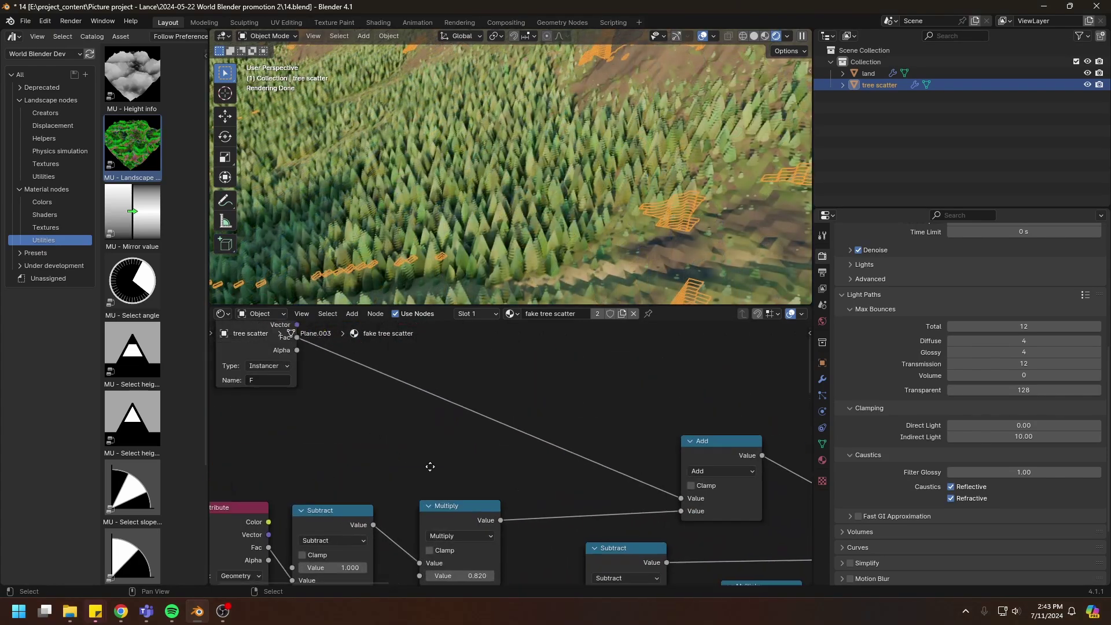
pyautogui.scroll(3, 390, 428)
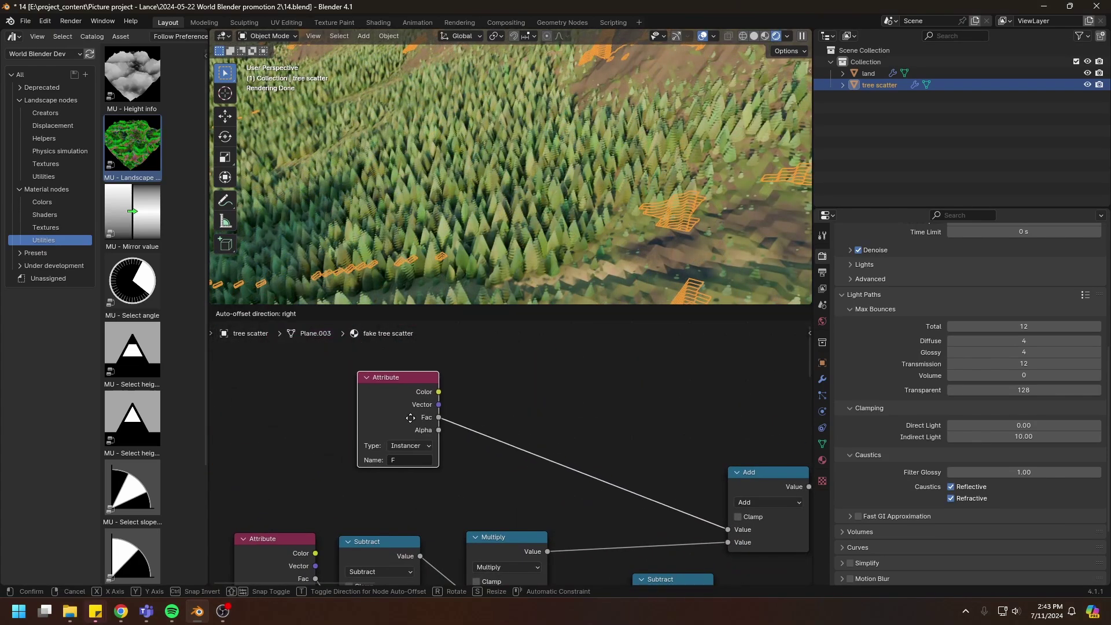
pyautogui.moveTo(390, 423); pyautogui.dragTo(382, 418)
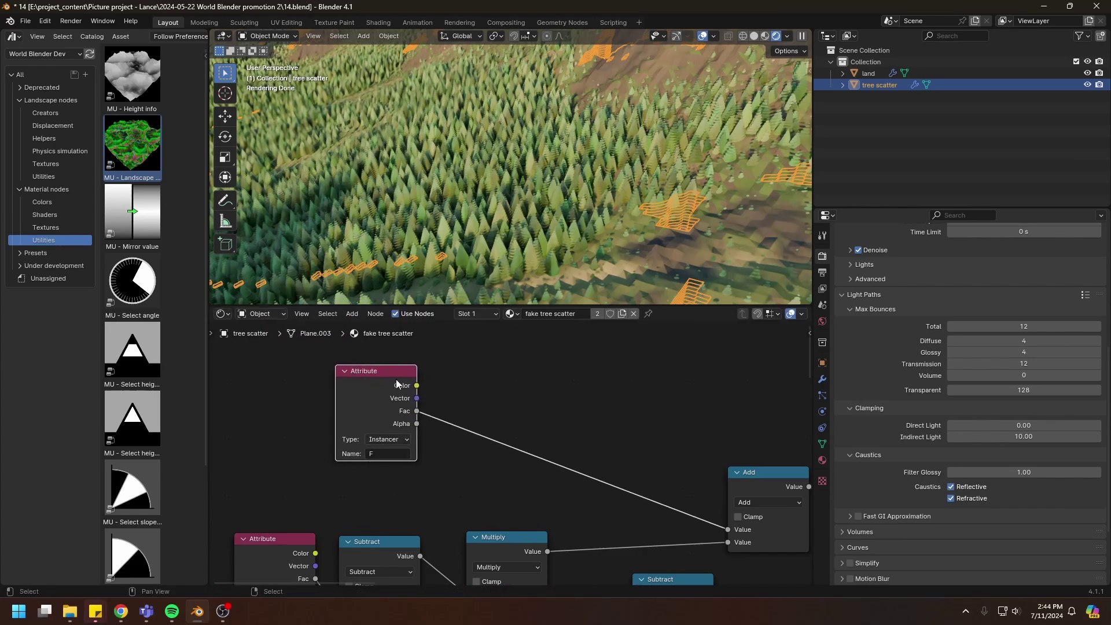
pyautogui.hotkey('shift', 'a')
pyautogui.click(640, 472)
pyautogui.click(498, 347)
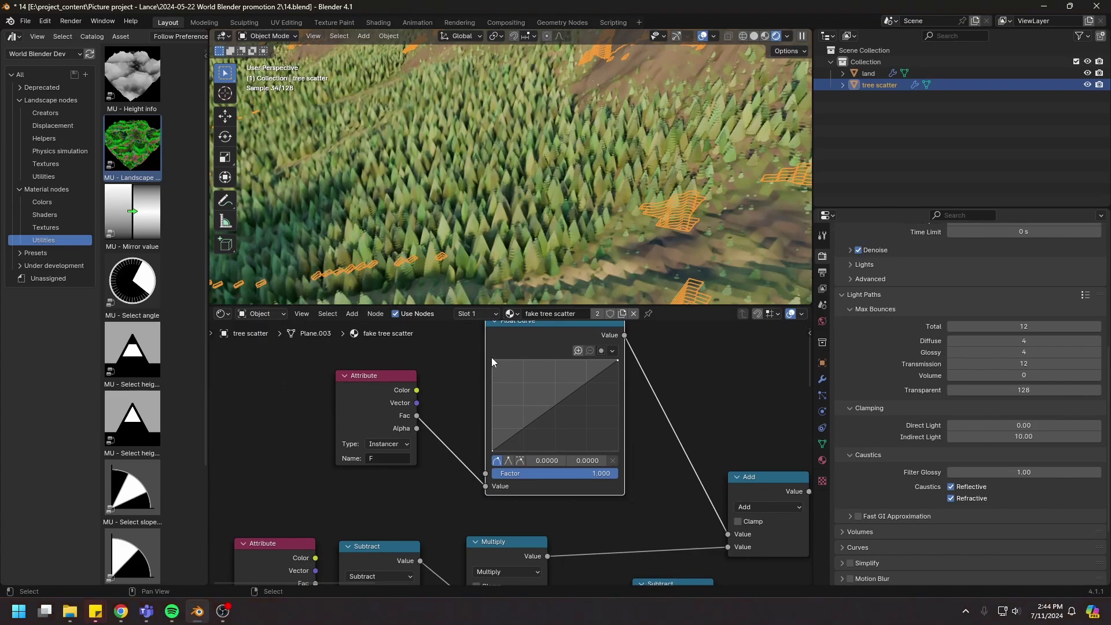
# Step: Annotate the Float Curve's graph with a freehand tree profile stroke and erase the annotation
pyautogui.moveTo(489, 357)
pyautogui.mouseDown()
pyautogui.moveTo(502, 428)
pyautogui.moveTo(514, 420)
pyautogui.mouseUp()
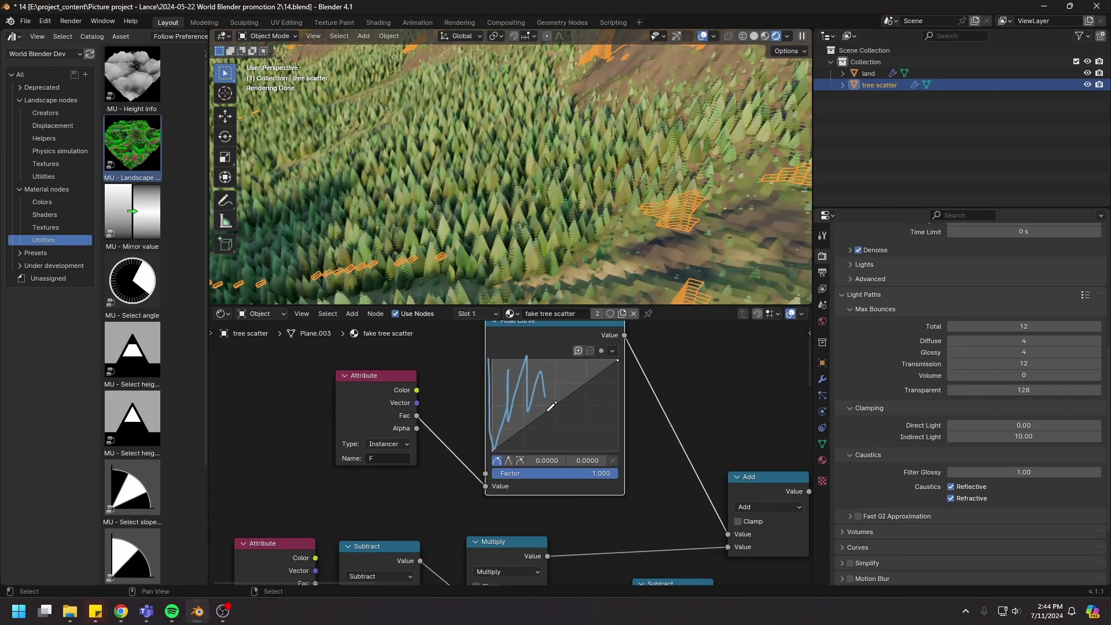
pyautogui.moveTo(548, 414); pyautogui.dragTo(617, 361)
pyautogui.moveTo(624, 366); pyautogui.dragTo(478, 446, button='right')
pyautogui.press('Escape')
# Step: Shape the Float Curve with a raised start, a rounded shoulder and a point at 0.4727, 0 for round-topped trees
pyautogui.moveTo(493, 451)
pyautogui.mouseDown()
pyautogui.moveTo(492, 393)
pyautogui.moveTo(543, 443)
pyautogui.moveTo(536, 398)
pyautogui.mouseUp()
pyautogui.moveTo(543, 443); pyautogui.dragTo(544, 445)
pyautogui.moveTo(544, 445); pyautogui.dragTo(552, 451)
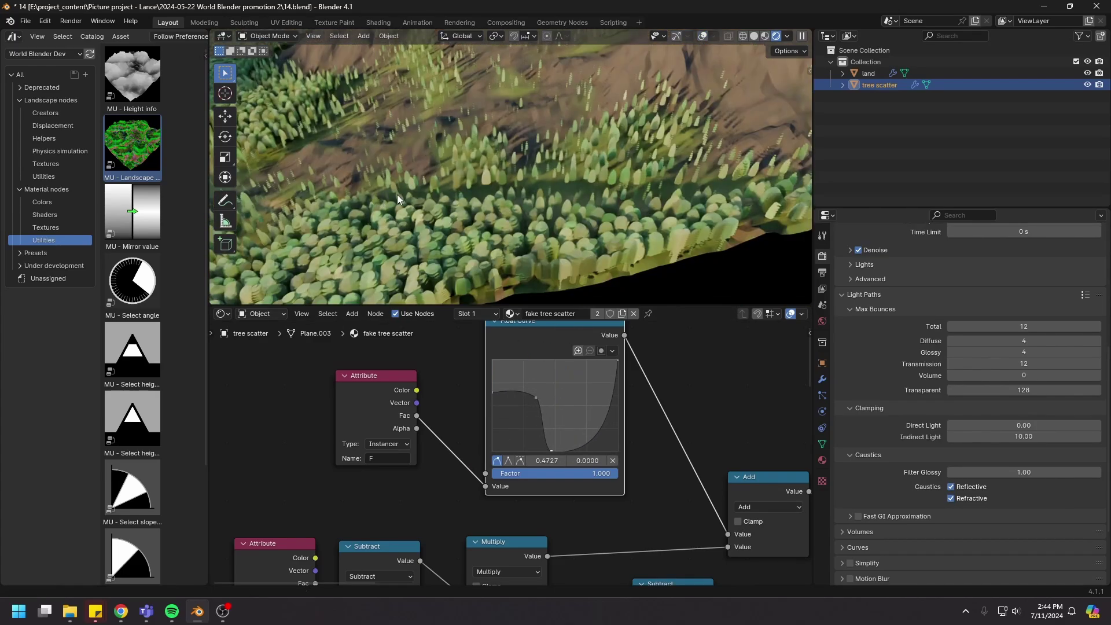
pyautogui.moveTo(397, 194); pyautogui.dragTo(568, 181, button='middle')
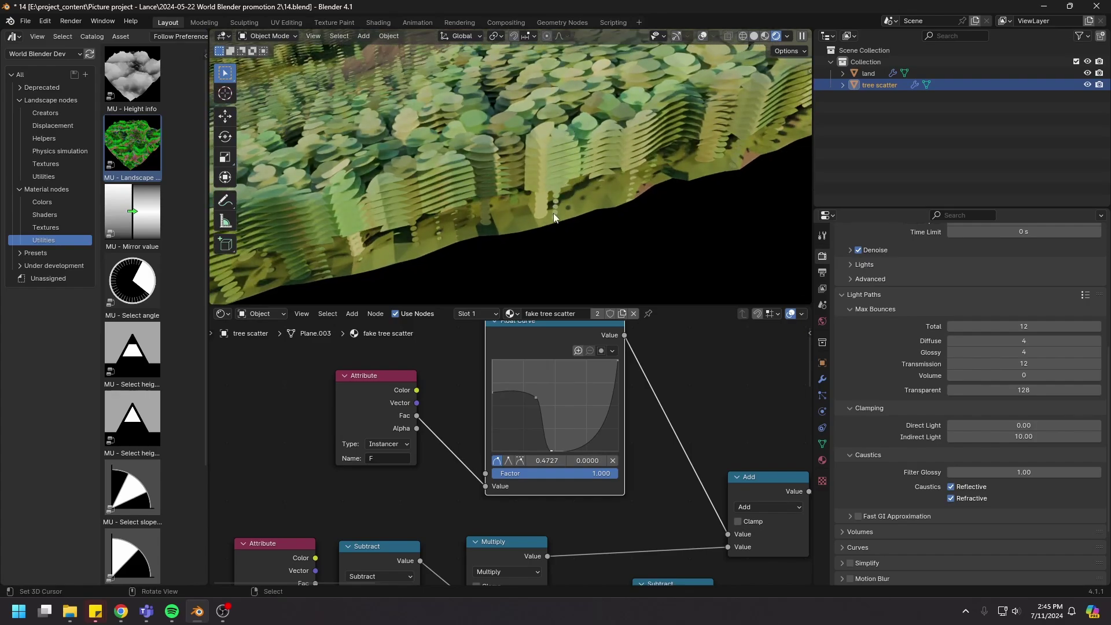
# Step: Set the Integer node driving the duplicate amount to 50 in the tree scatter's geometry nodes
pyautogui.click(222, 314)
pyautogui.click(304, 408)
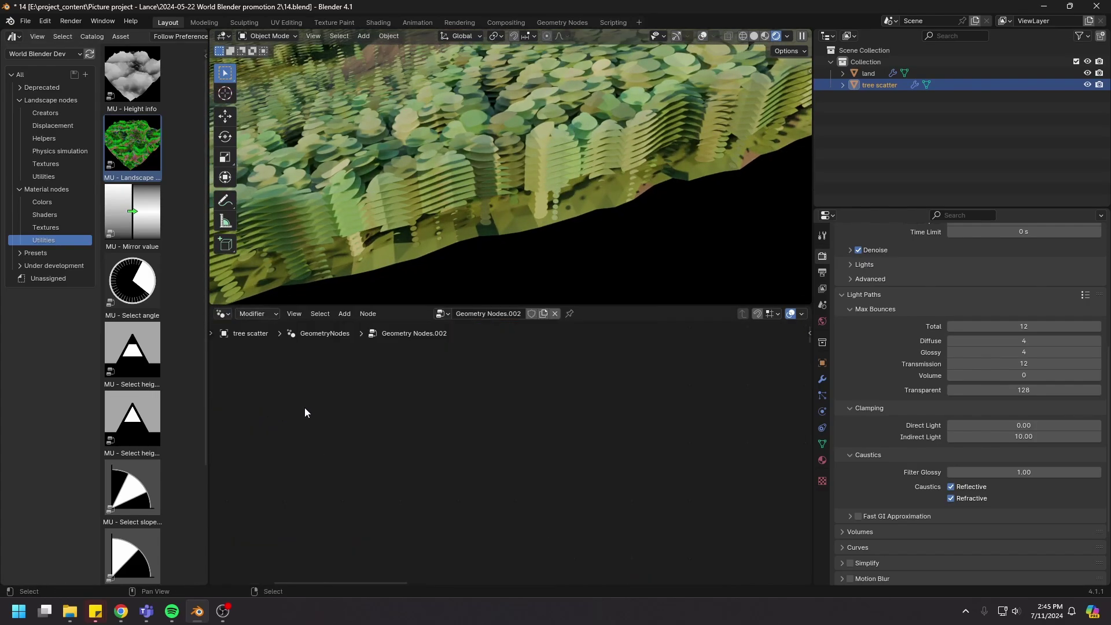
pyautogui.press('Home')
pyautogui.scroll(7, 534, 452)
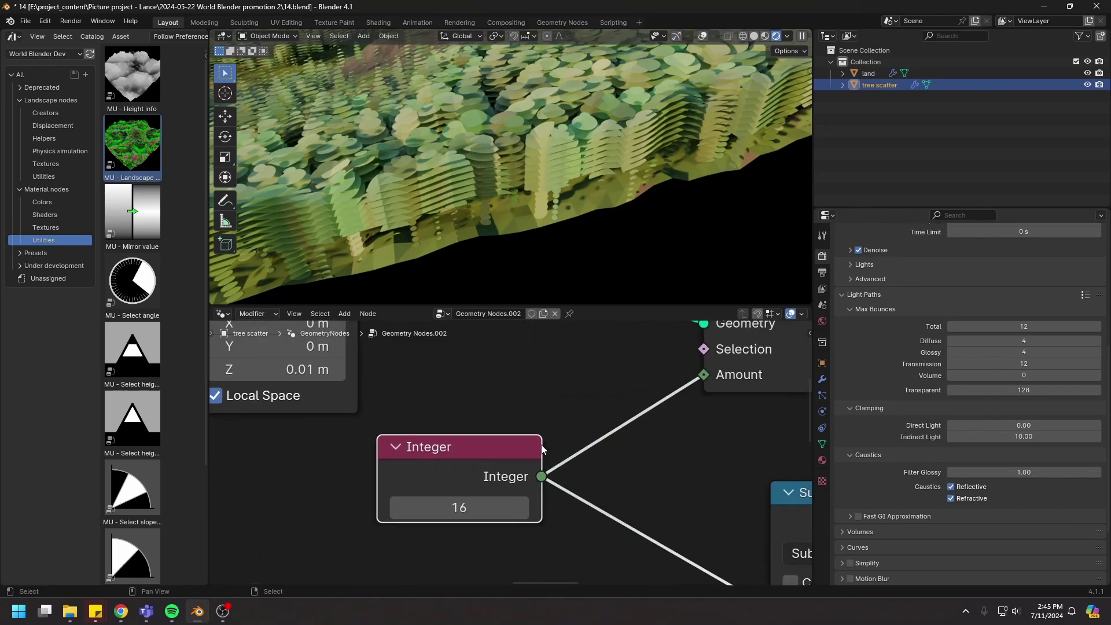
pyautogui.click(473, 514)
pyautogui.write('50')
pyautogui.press('Return')
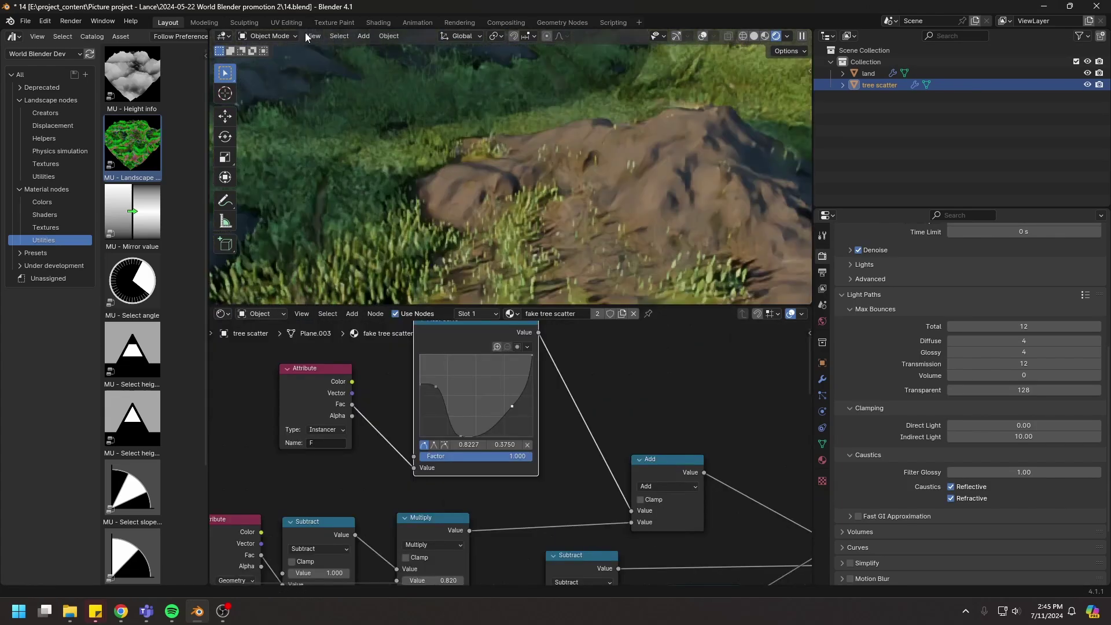
# Step: Set the tree scatter's duplicate-amount Integer node back to 16 in the geometry nodes
pyautogui.moveTo(307, 38); pyautogui.dragTo(690, 197, button='middle')
pyautogui.moveTo(696, 119); pyautogui.dragTo(751, 151)
pyautogui.scroll(5, 752, 151)
pyautogui.scroll(-5, 603, 199)
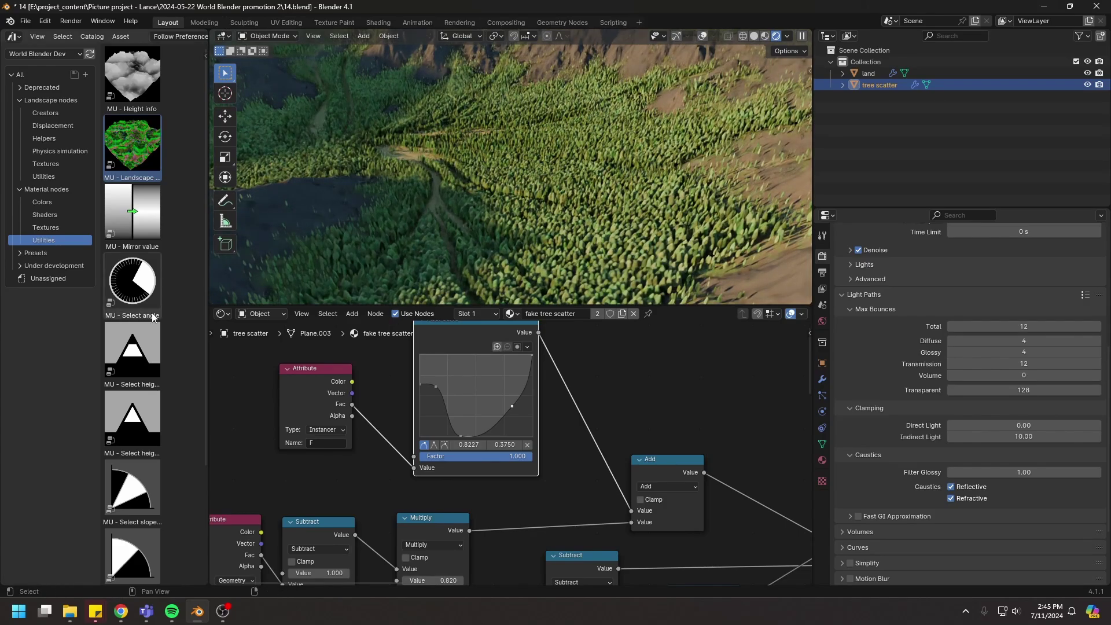
pyautogui.click(223, 313)
pyautogui.click(317, 416)
pyautogui.scroll(10, 515, 445)
pyautogui.doubleClick(608, 410)
pyautogui.write('16')
pyautogui.press('Return')
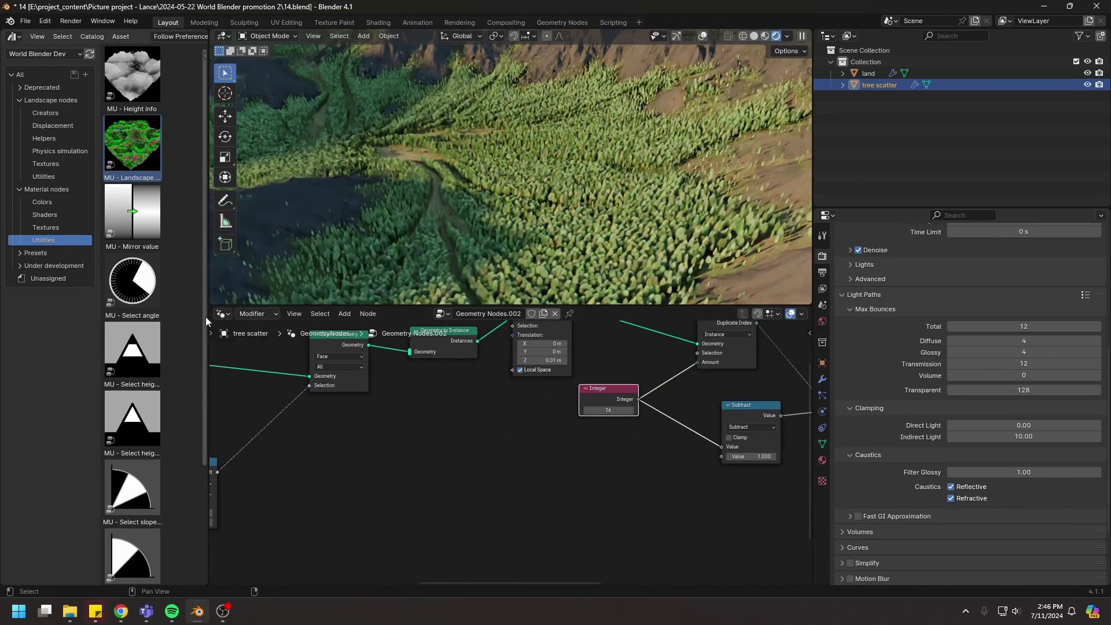
# Step: Remove the Float Curve from the fake tree scatter material, keeping the instancer Attribute's Fac linked to the Add node
pyautogui.click(223, 313)
pyautogui.click(250, 424)
pyautogui.press('Home')
pyautogui.scroll(1, 563, 380)
pyautogui.scroll(1, 524, 467)
pyautogui.moveTo(446, 428); pyautogui.dragTo(685, 501, button='middle')
pyautogui.scroll(3, 564, 366)
pyautogui.scroll(2, 564, 360)
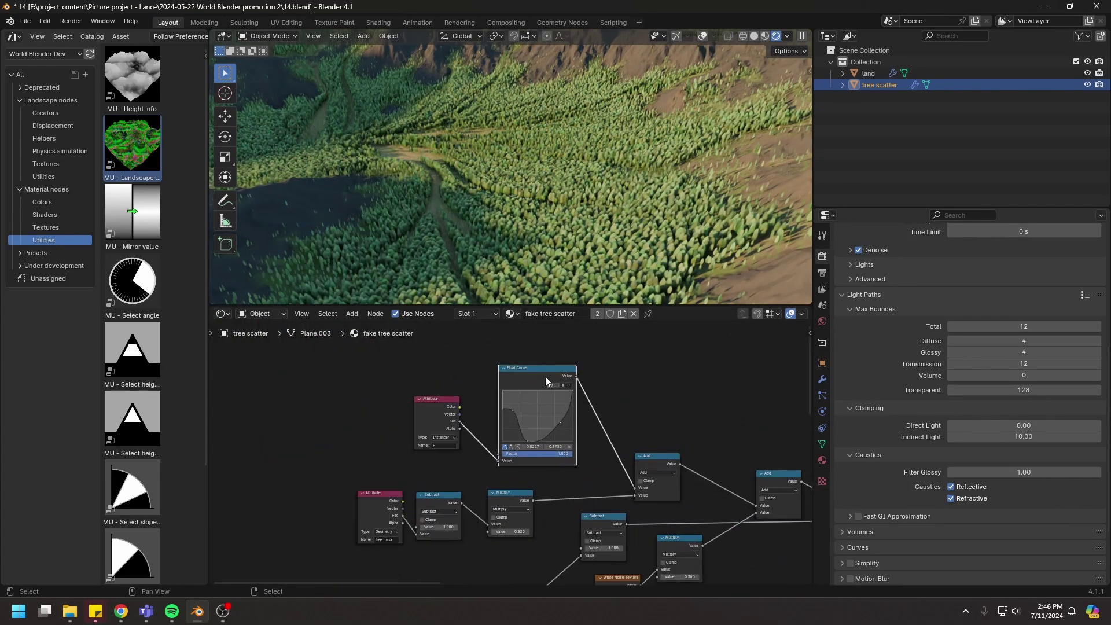
pyautogui.hotkey('ctrl', 'x')
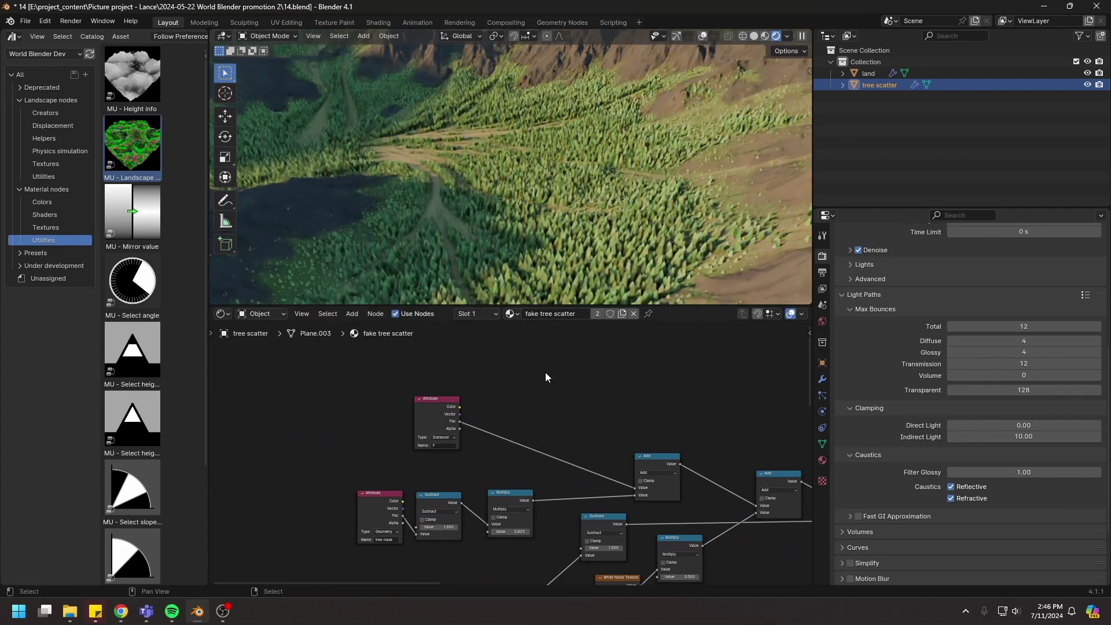
pyautogui.scroll(-5, 518, 189)
pyautogui.scroll(3, 572, 187)
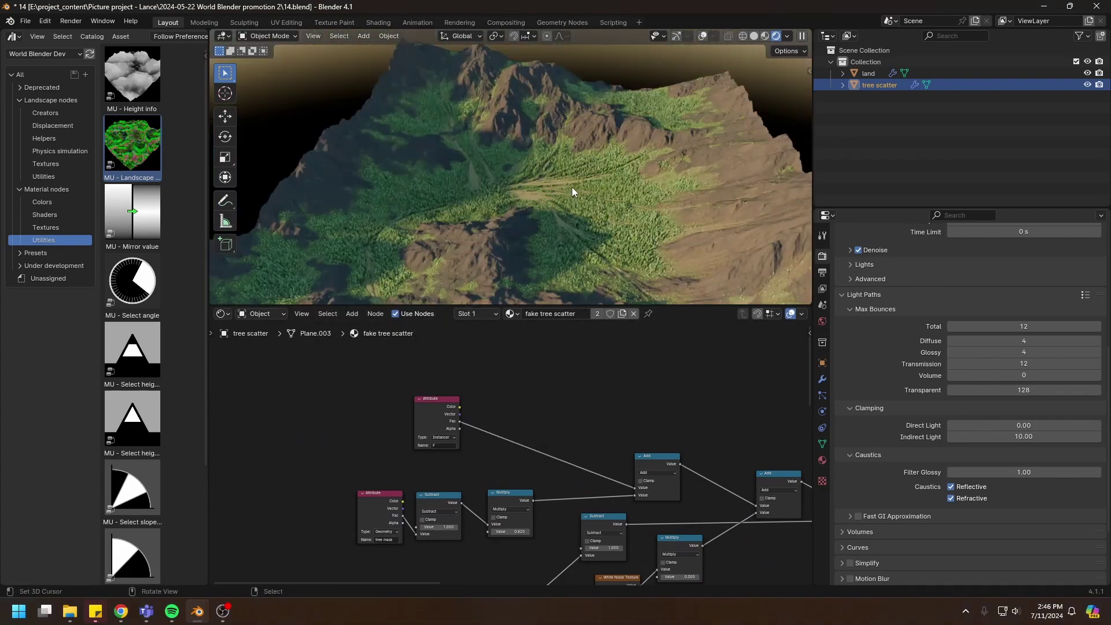